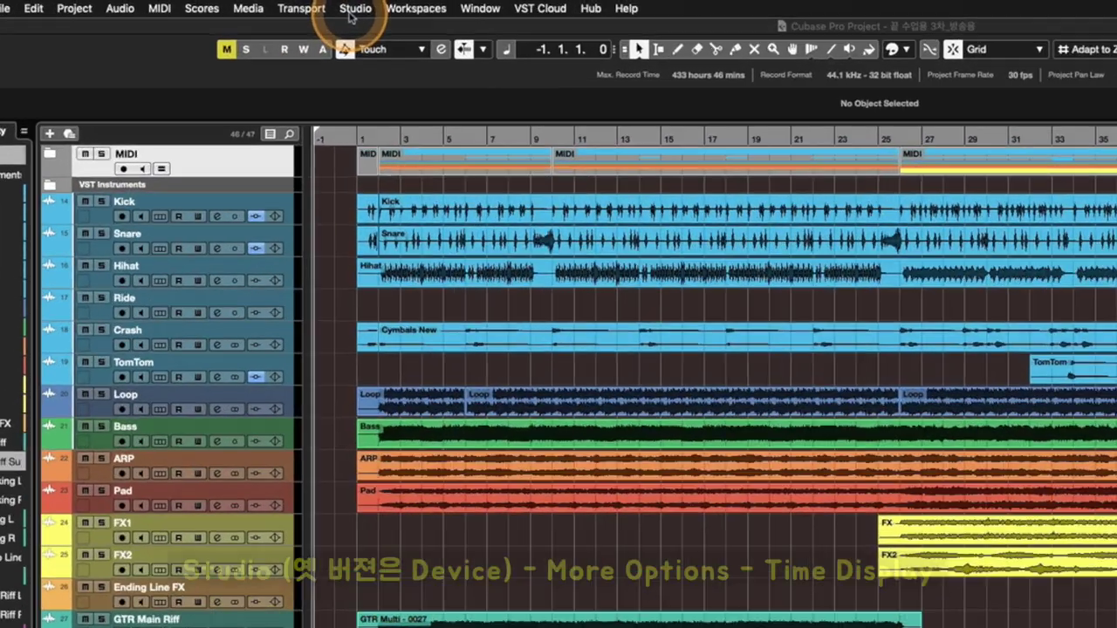
- Open the floating Time Display window, move it slightly upward and shrink it
click(260, 6)
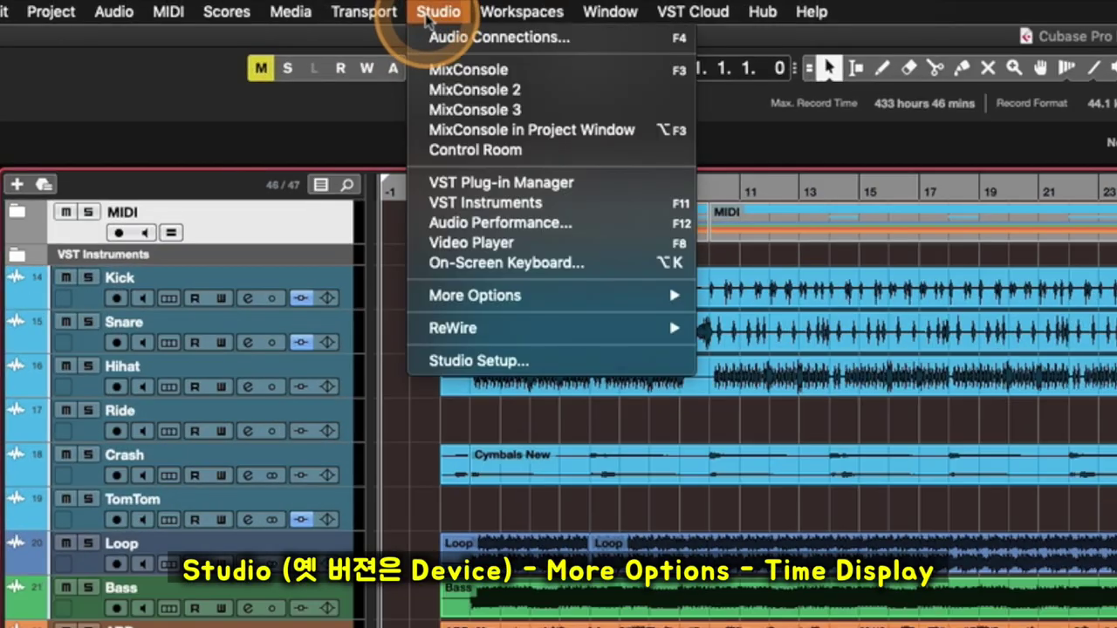
mouse_move(461, 302)
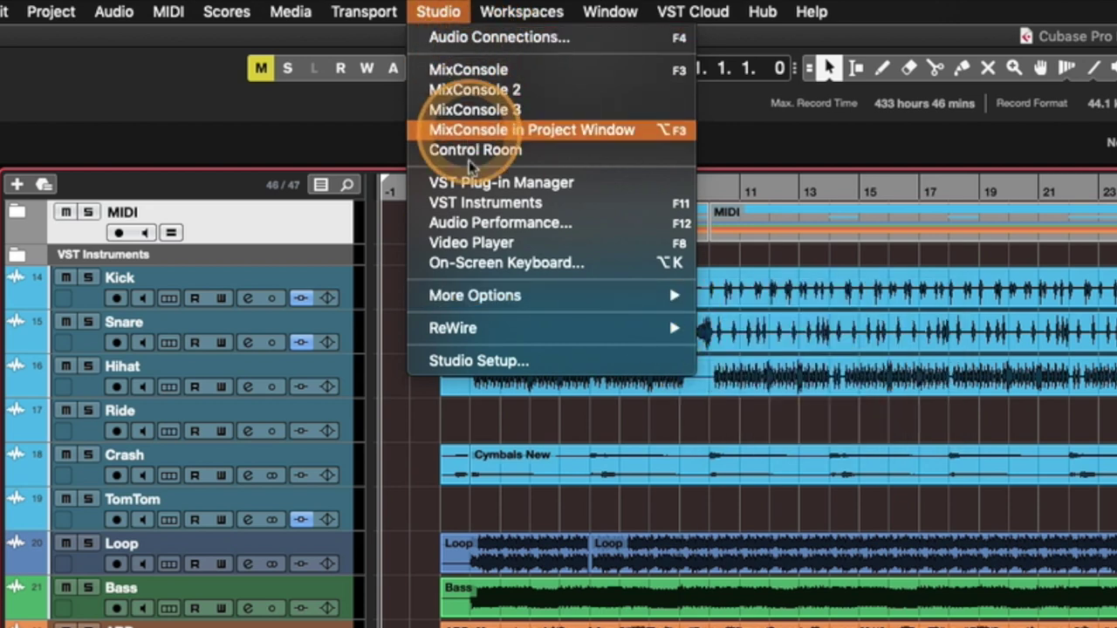
mouse_move(500, 300)
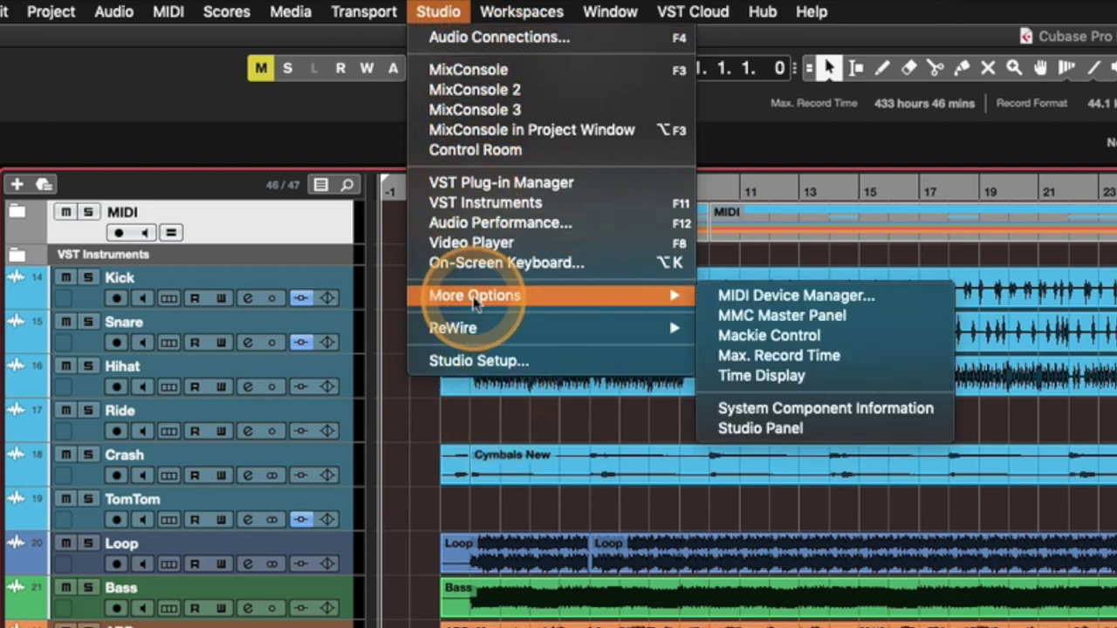
click(762, 377)
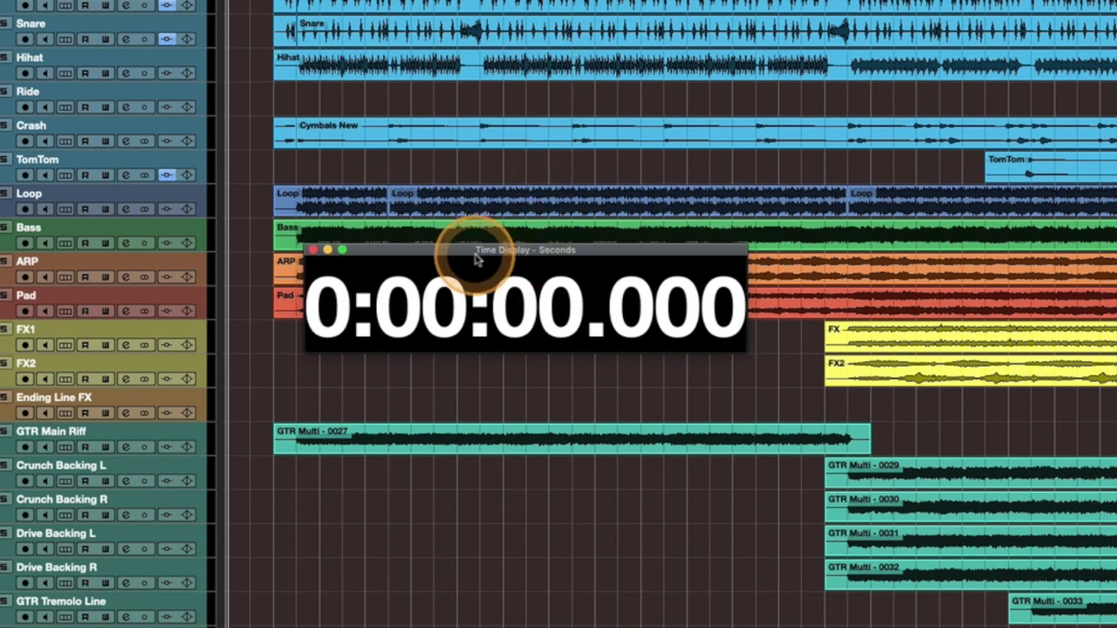
drag(520, 260, 521, 228)
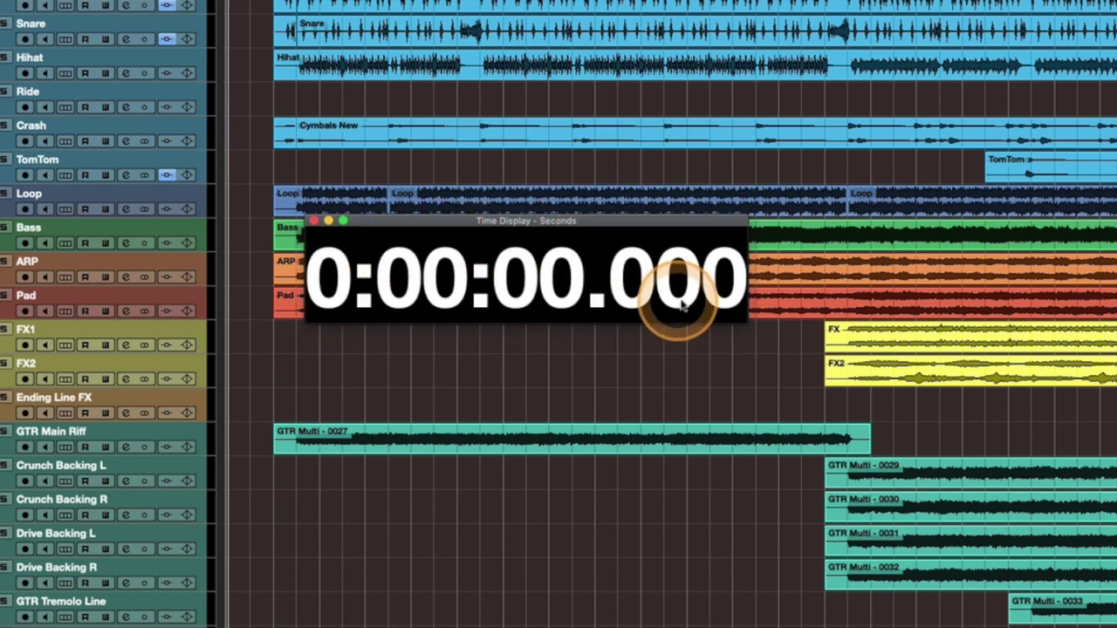
drag(730, 316, 650, 301)
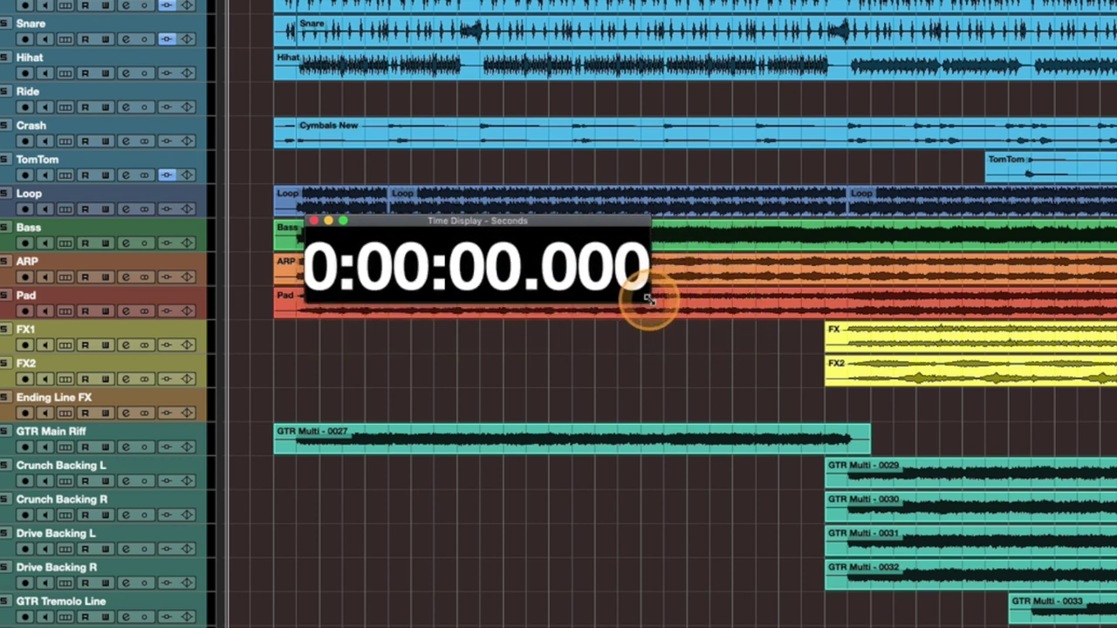
- Review the Time Display window's format choices, try several positions and sizes for it around the project window, and close it
right_click(452, 260)
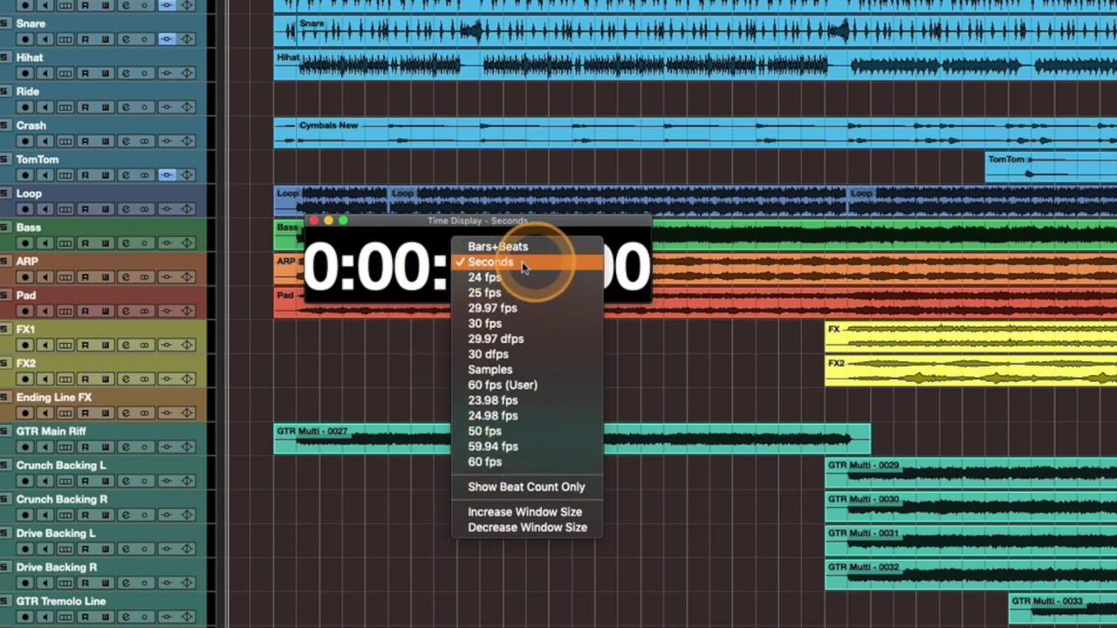
click(410, 265)
drag(441, 229, 494, 251)
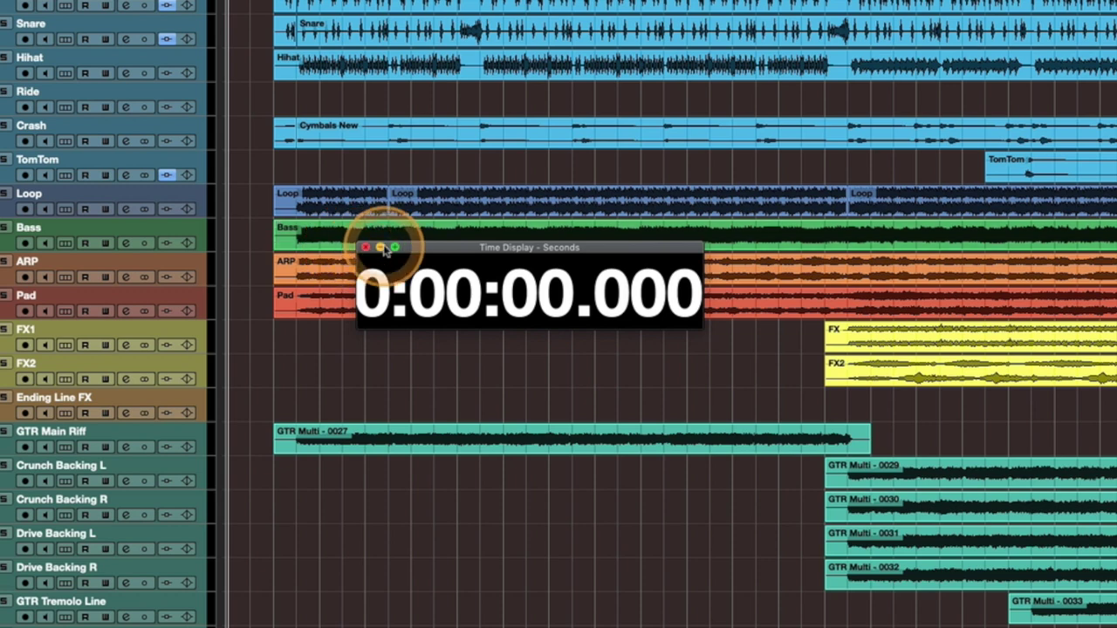
drag(387, 251, 70, 26)
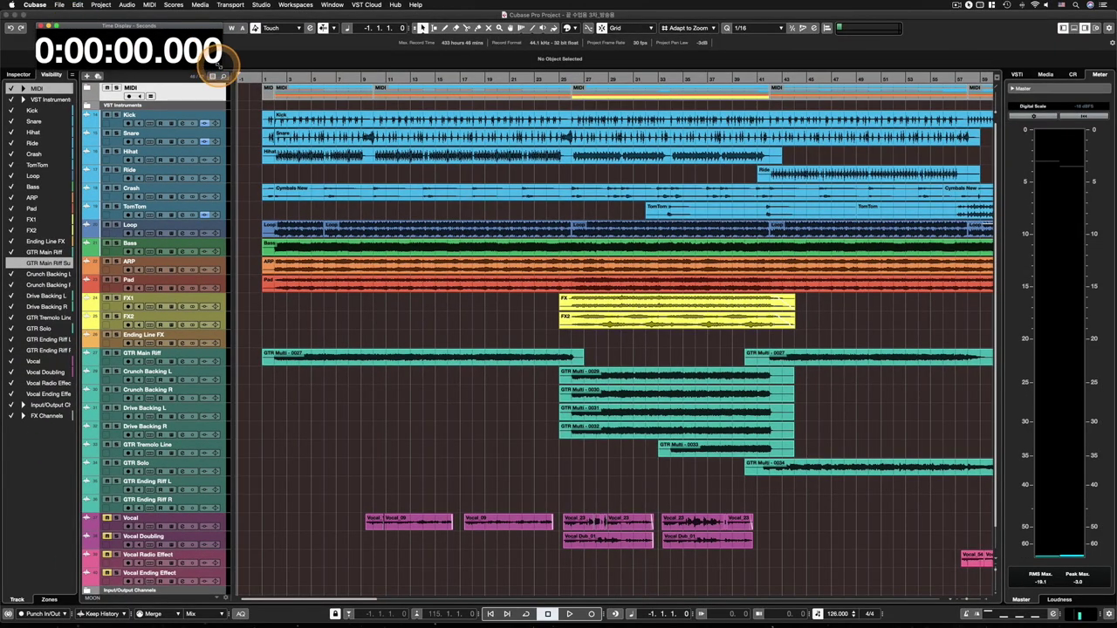
drag(218, 63, 999, 28)
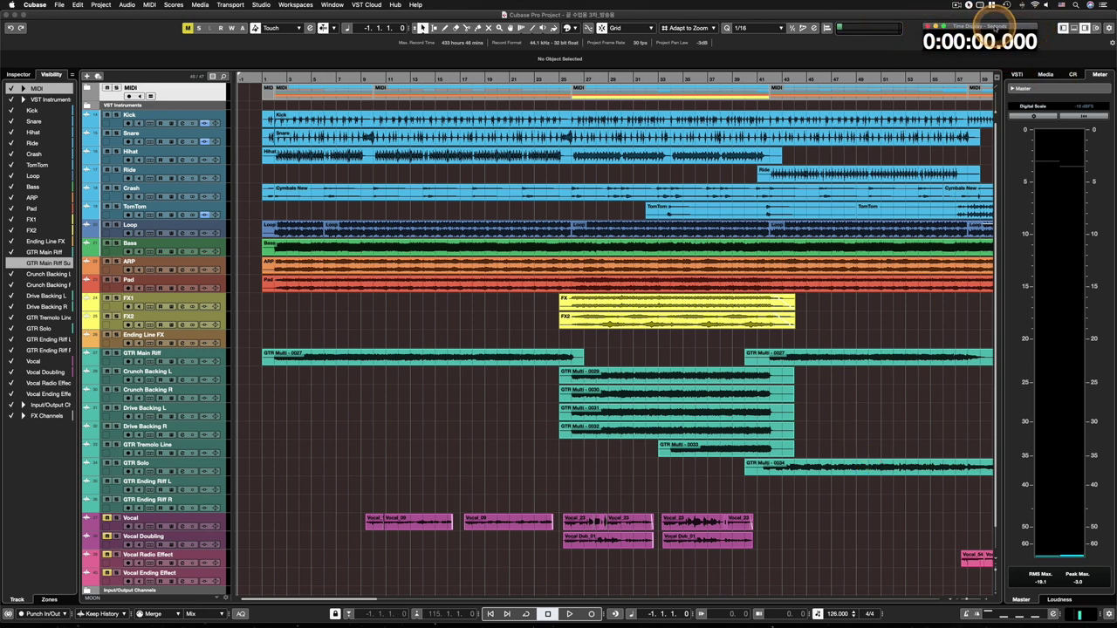
drag(1004, 26, 576, 288)
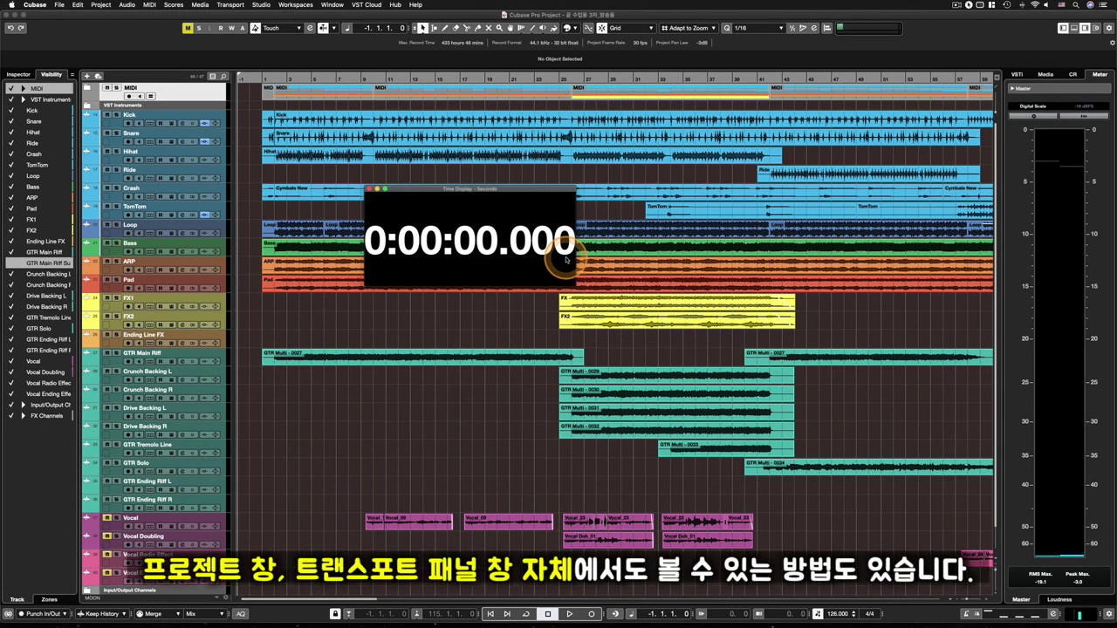
click(370, 189)
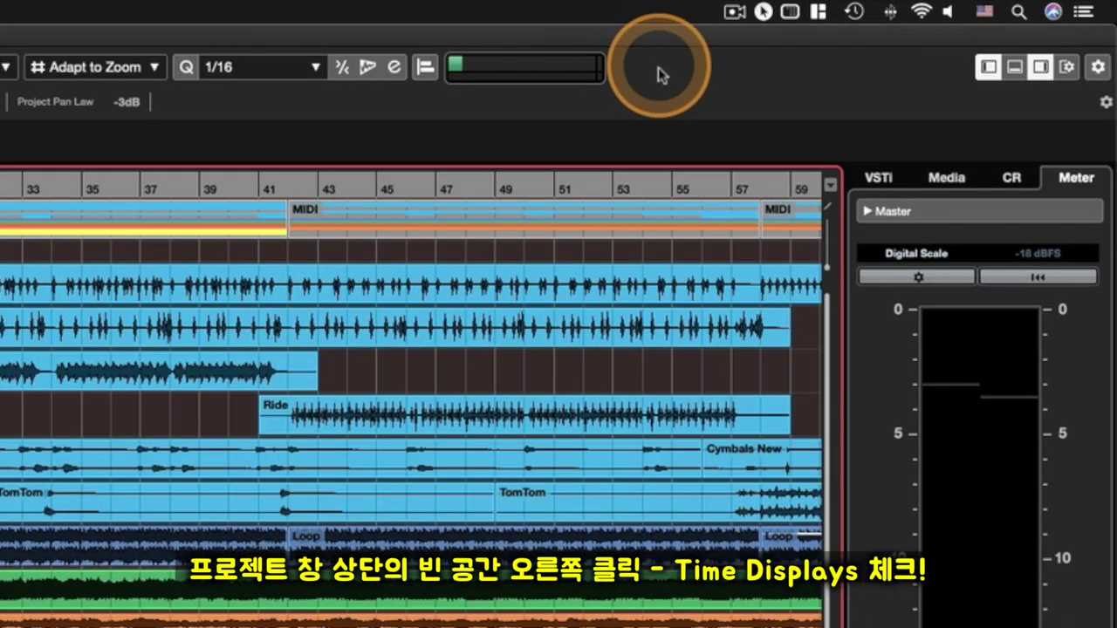
- Check that Time Displays is enabled among the project window's toolbar elements
right_click(659, 77)
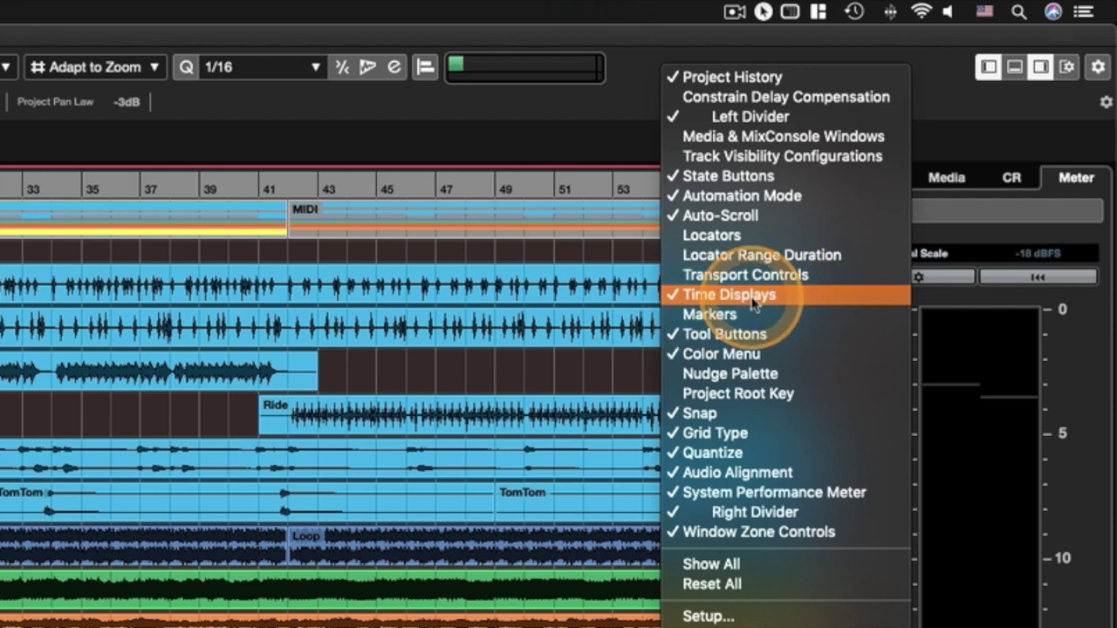
click(623, 113)
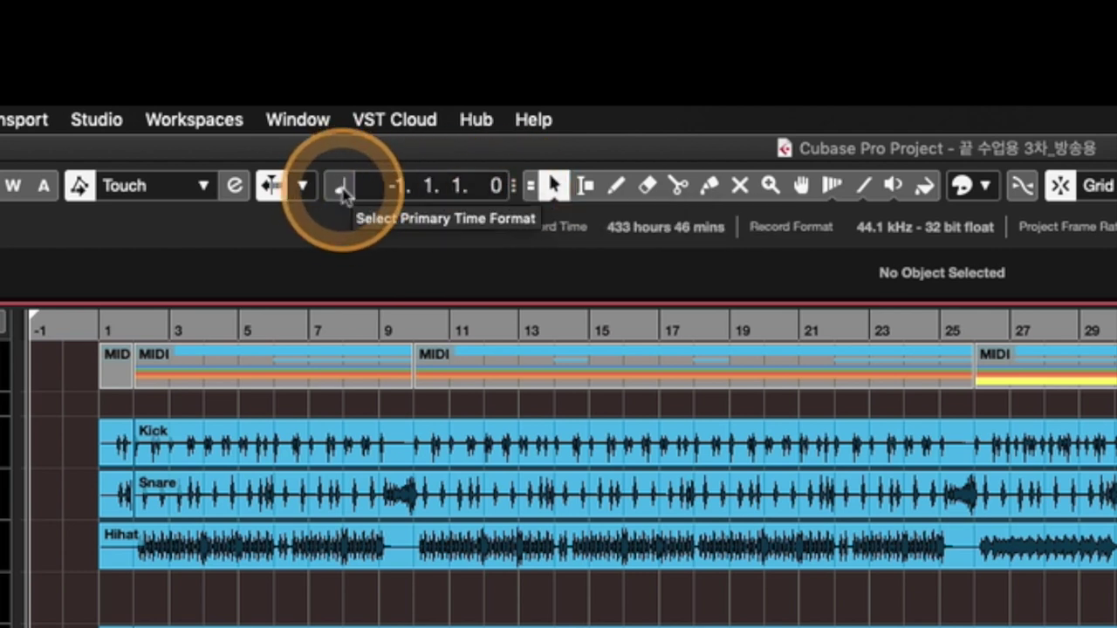
- Switch the primary time format to Seconds and set it back to Bars+Beats
click(342, 188)
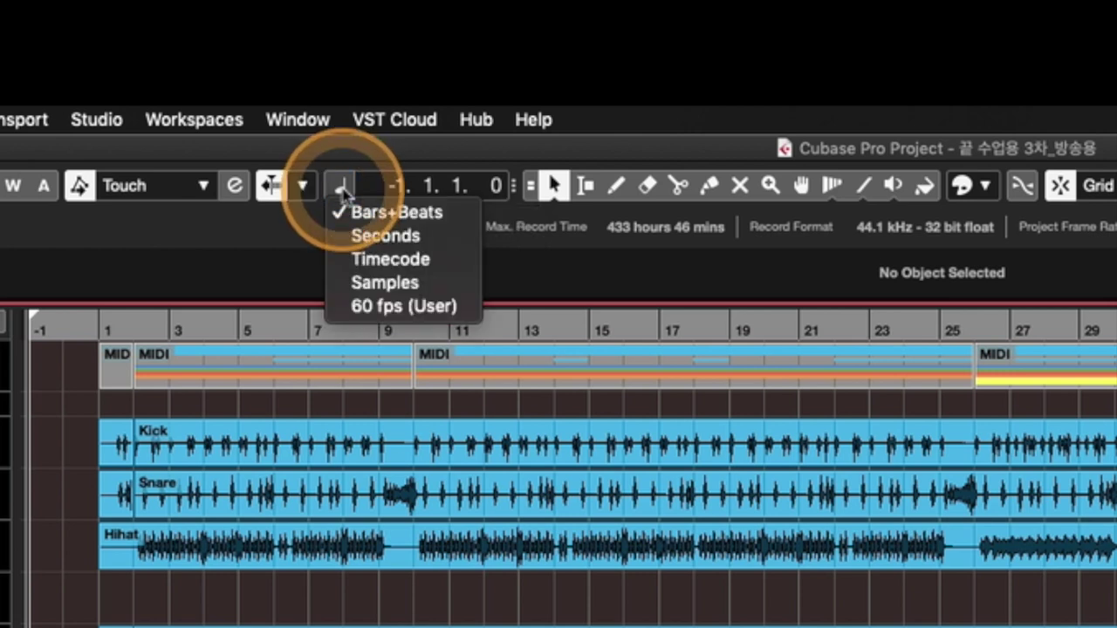
click(373, 247)
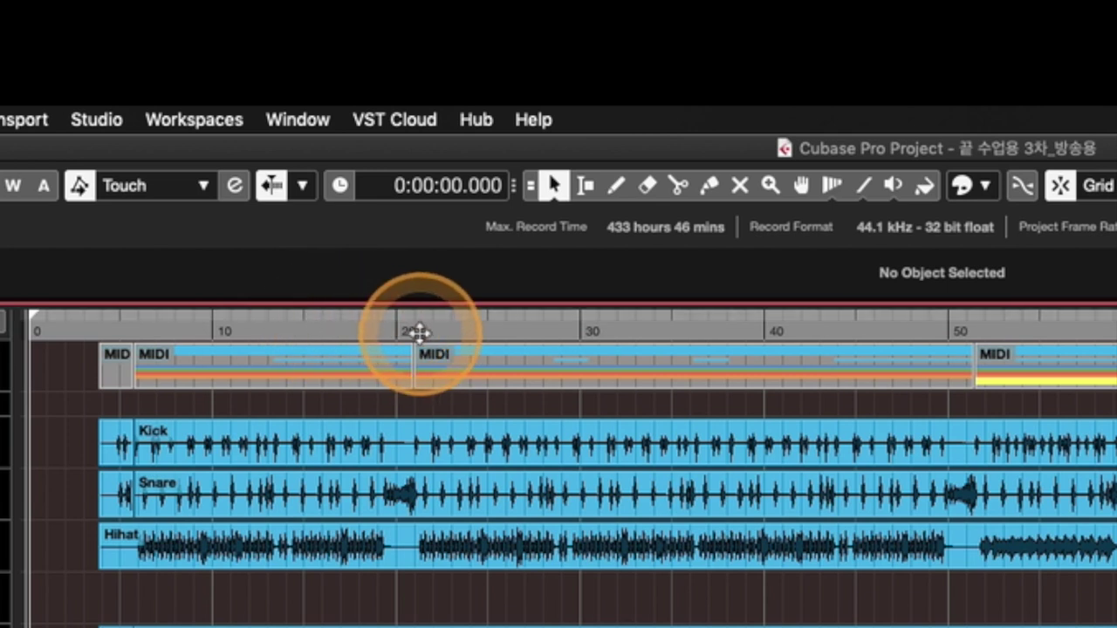
click(340, 187)
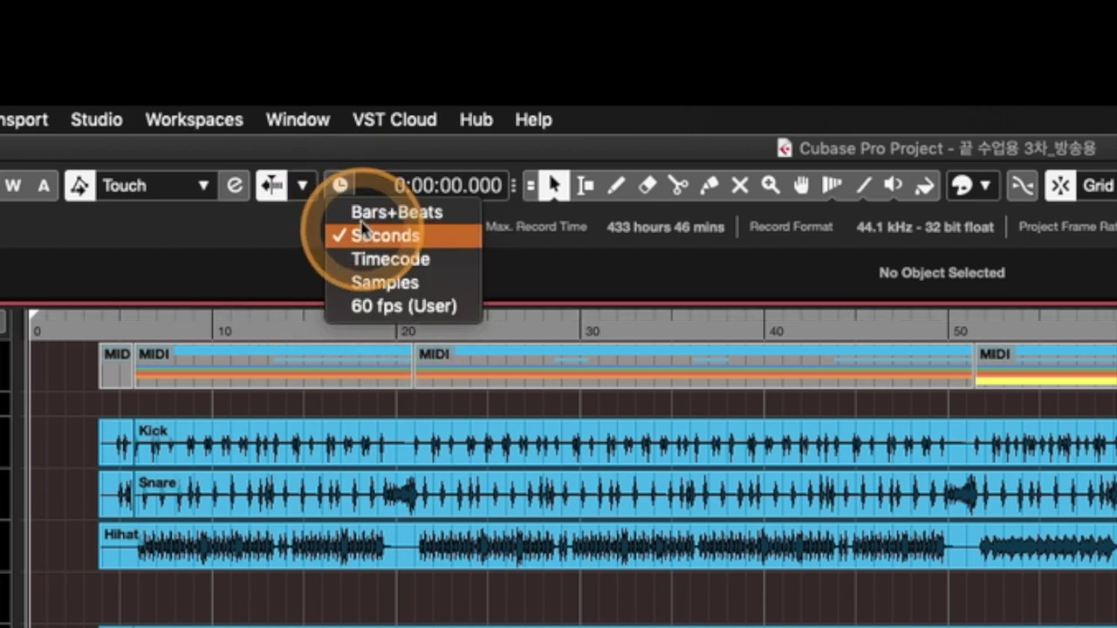
click(358, 212)
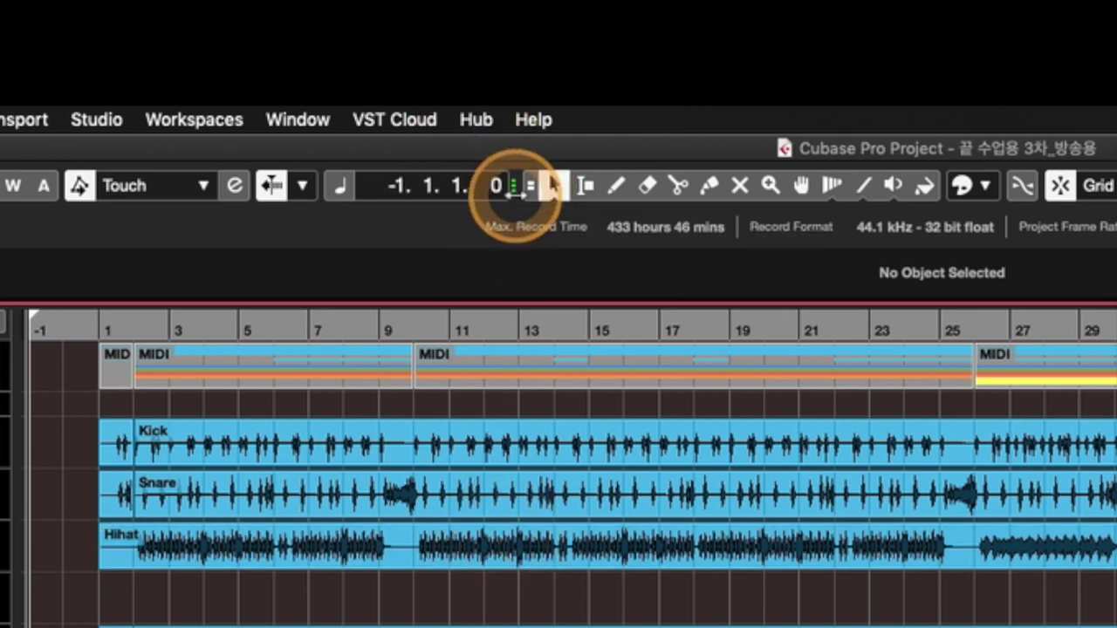
- Reveal the secondary time display in the project toolbar, keep its format at Seconds, and do the same for the transport panel's time display
click(522, 186)
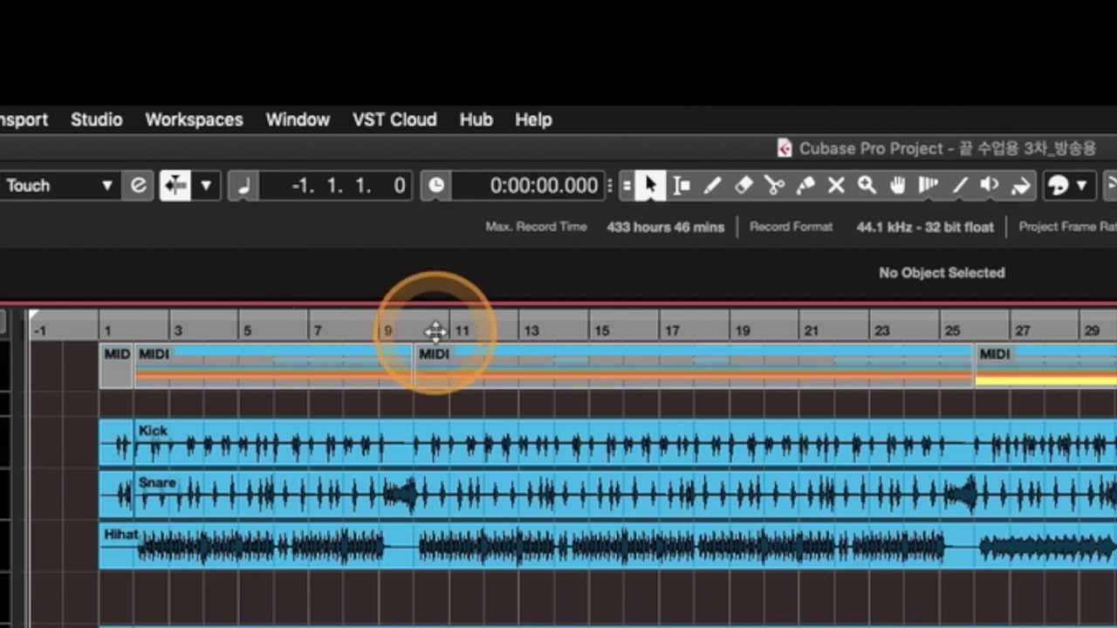
click(438, 188)
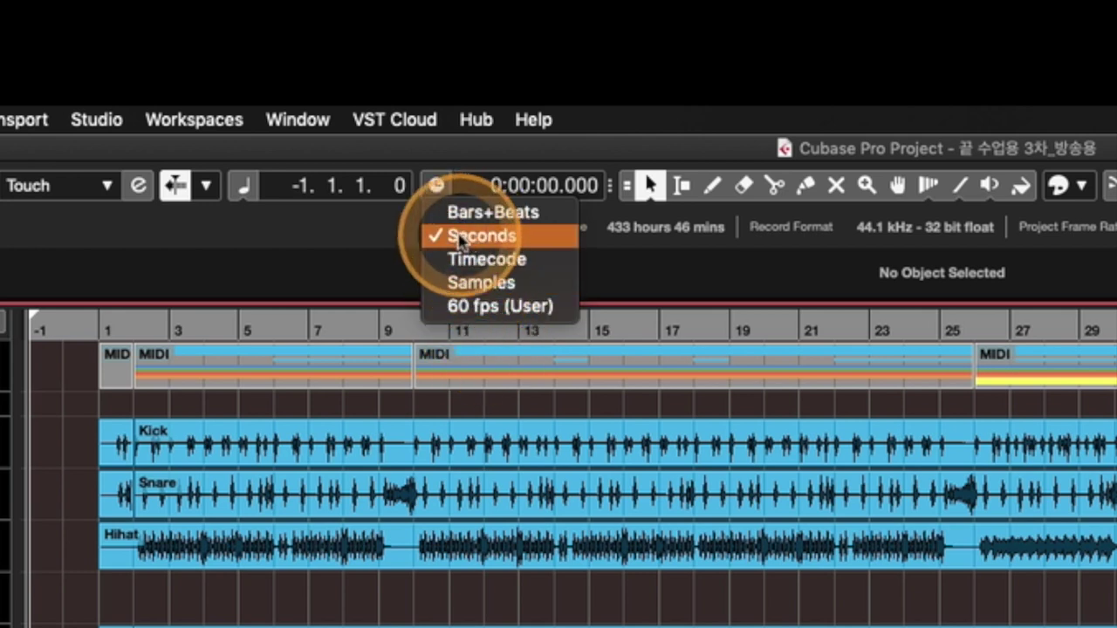
click(393, 240)
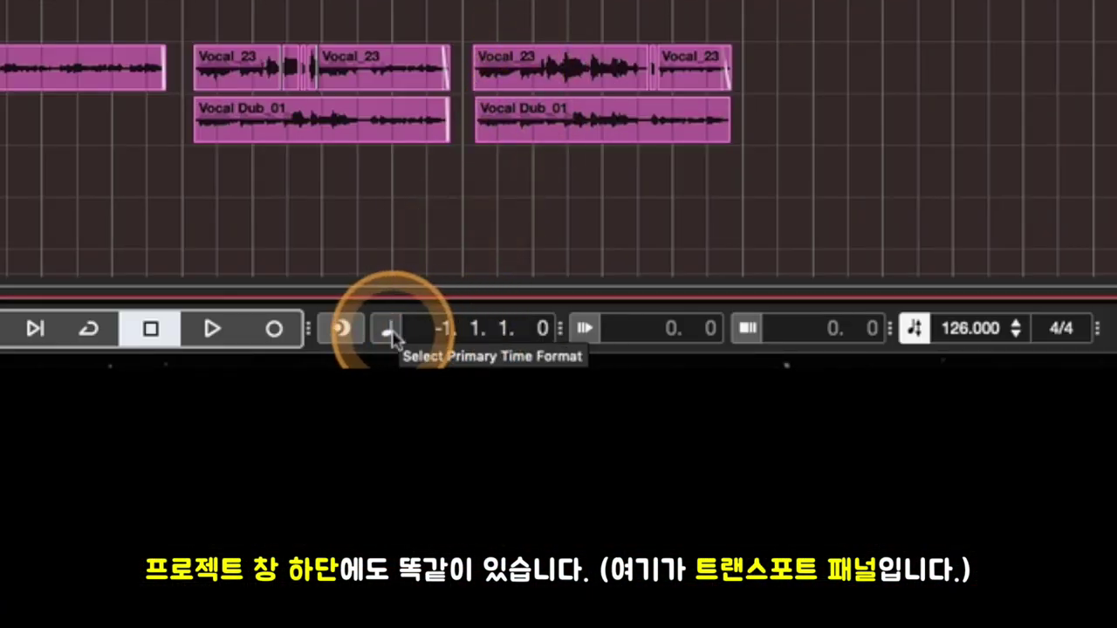
click(557, 330)
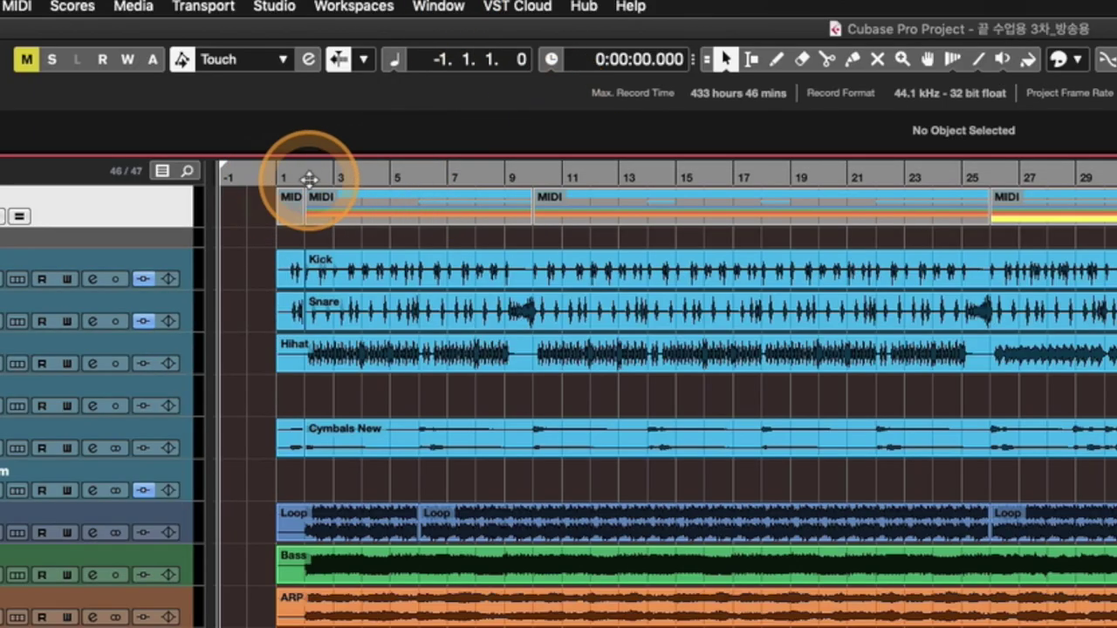
- Place the project cursor at bar 3, bar 6 and bar 3 again to compare each bar position with its time in seconds
click(338, 175)
drag(337, 175, 333, 175)
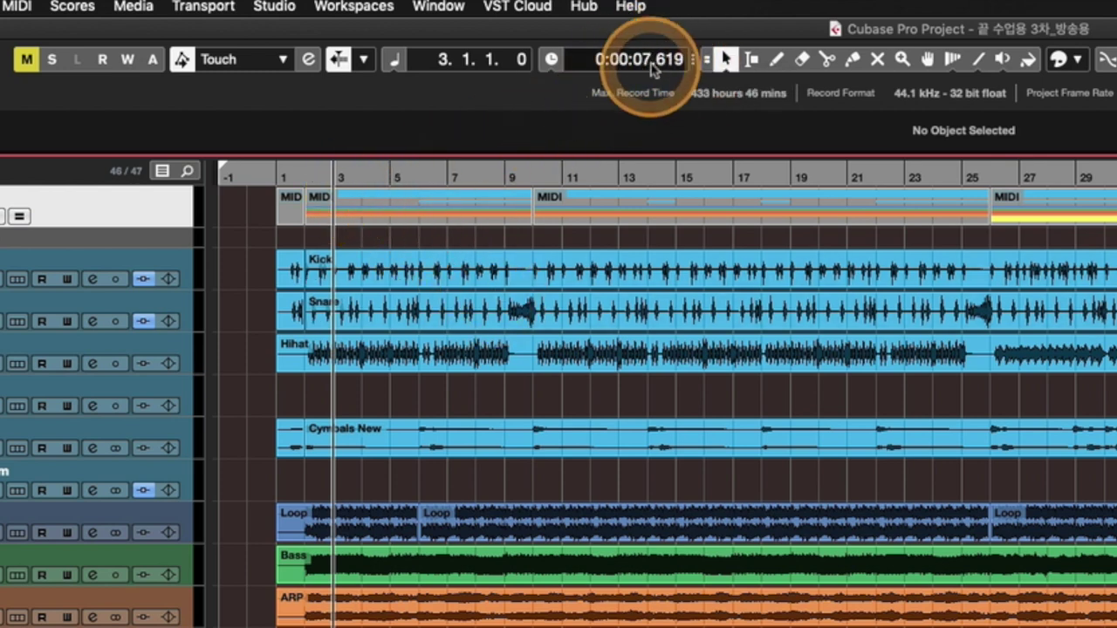
click(421, 175)
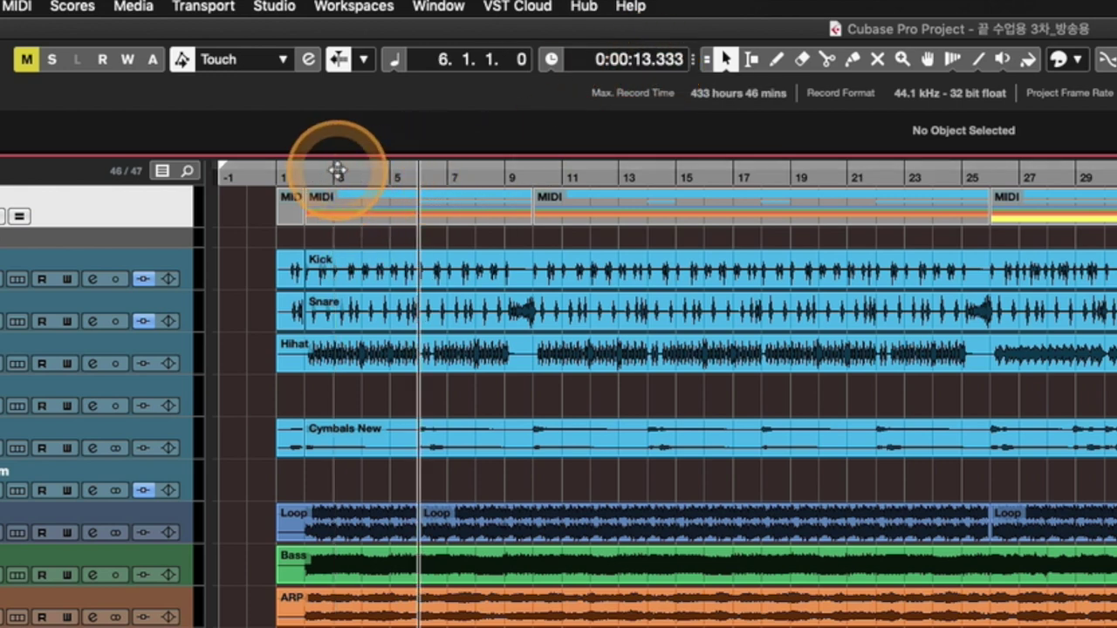
mouse_move(337, 169)
mouse_down()
mouse_move(573, 181)
mouse_move(334, 183)
mouse_up()
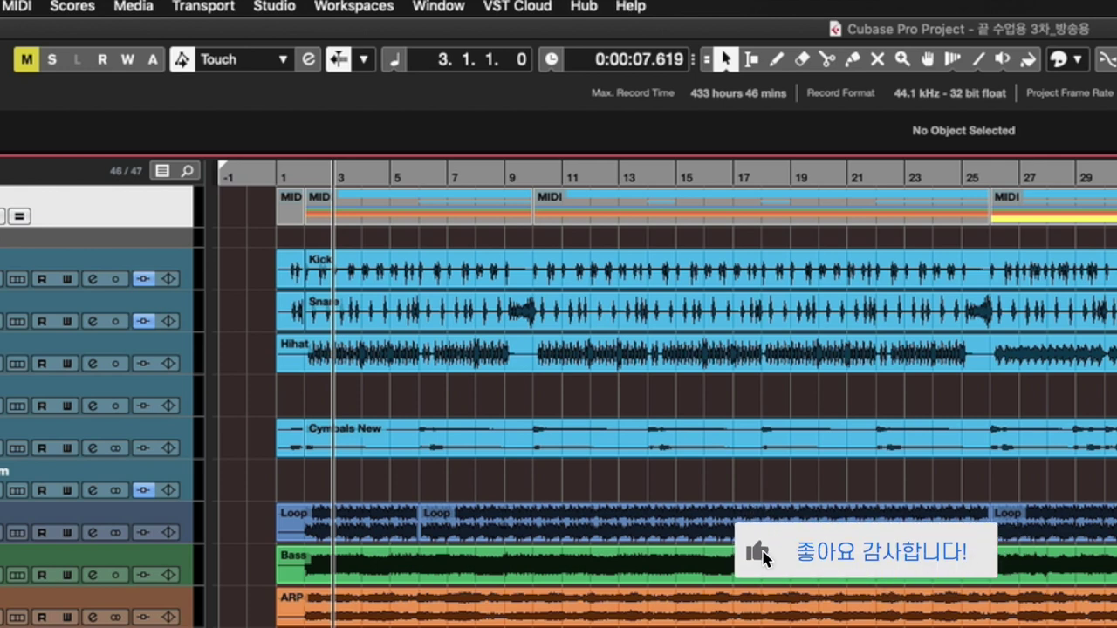
- Move the project cursor to bar 2, bar 1 and the project start at bar -1 to read each position in seconds
drag(300, 181, 307, 234)
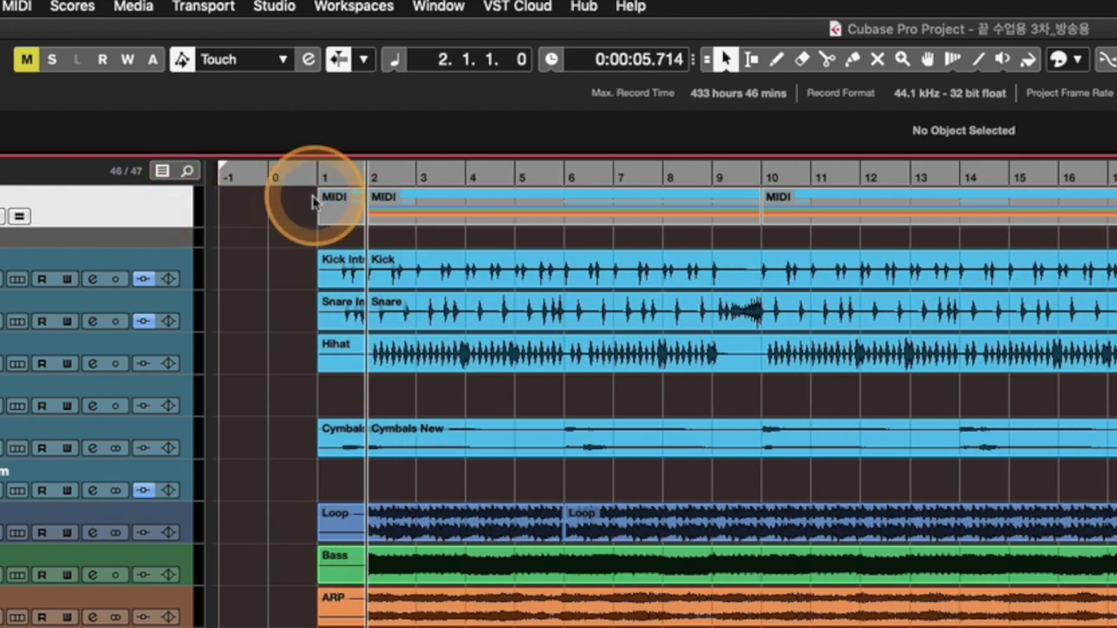
scroll(279, 207, up, 2)
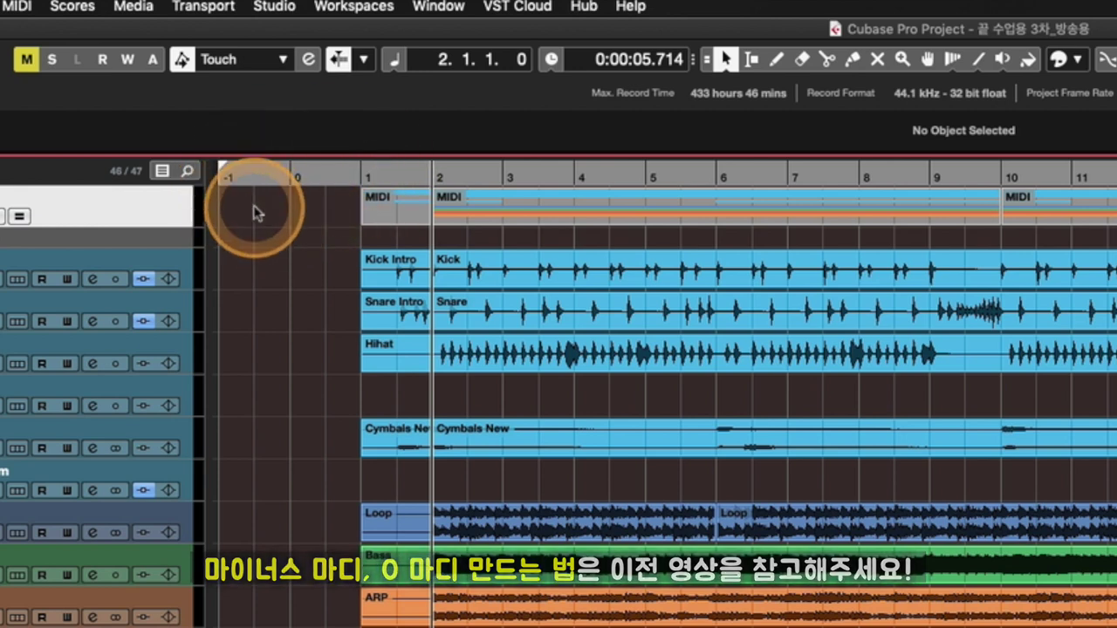
click(363, 175)
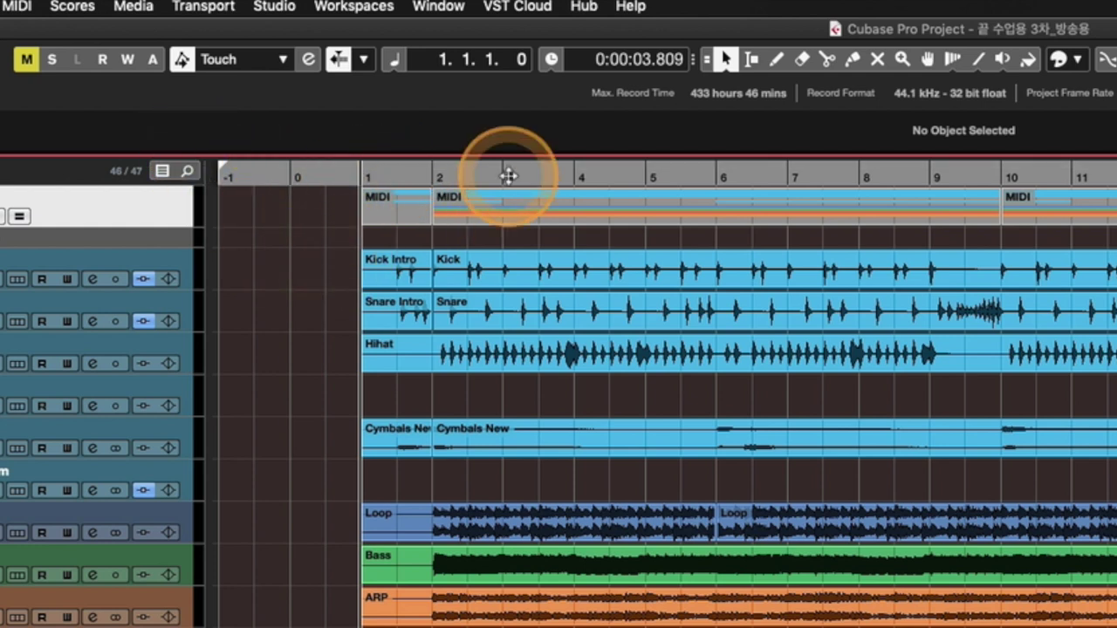
drag(258, 184, 204, 174)
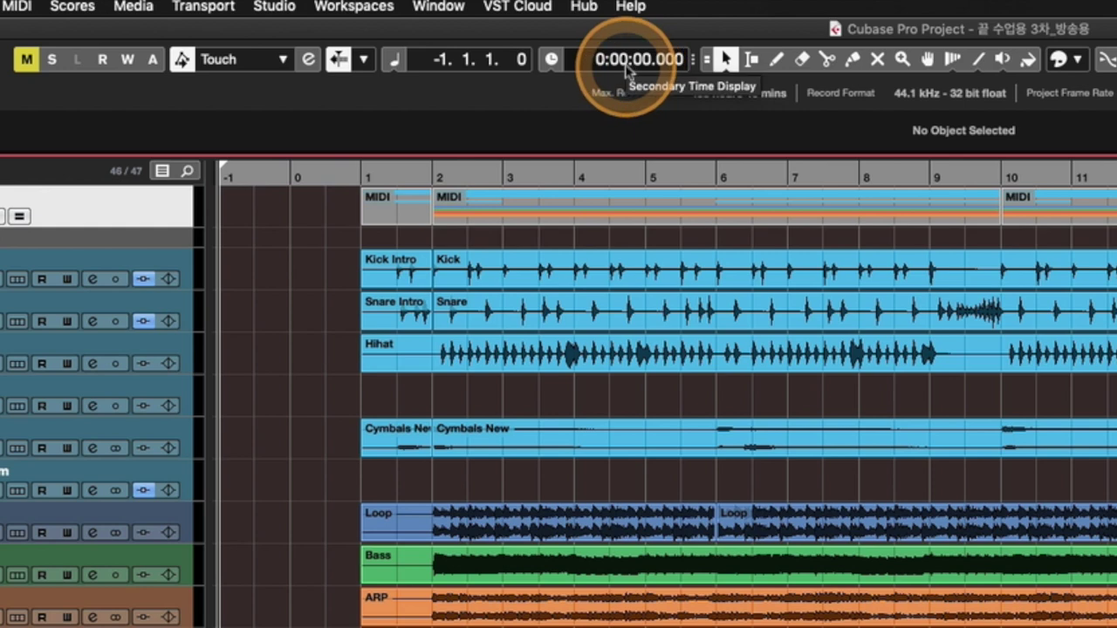
- Place the project cursor at bar 1, play the drum intro briefly and stop playback
click(363, 176)
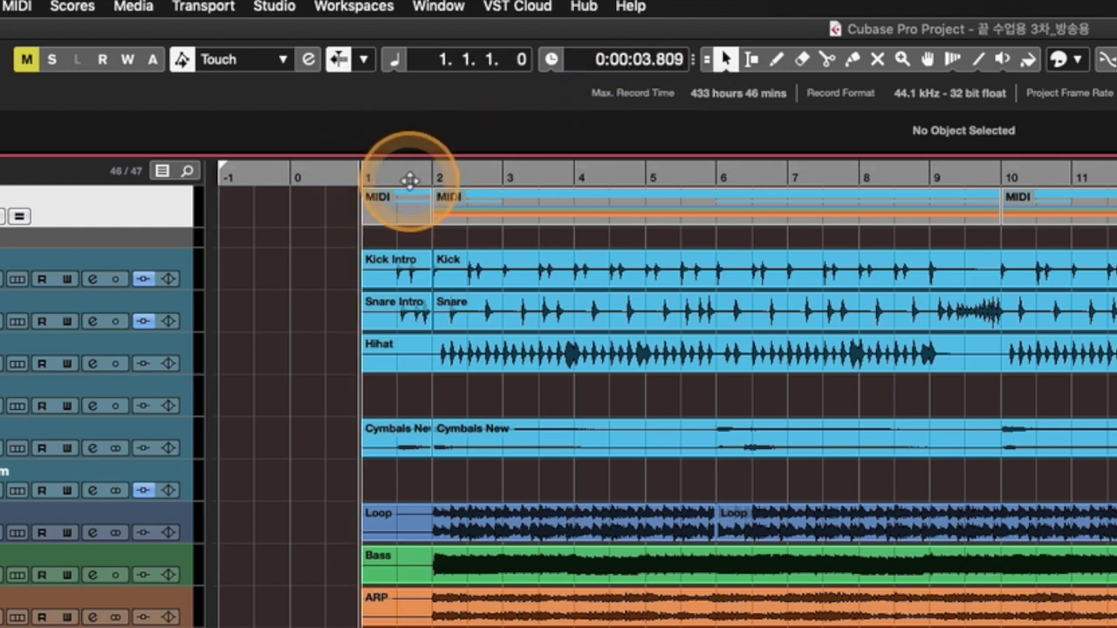
key(space)
key(space)
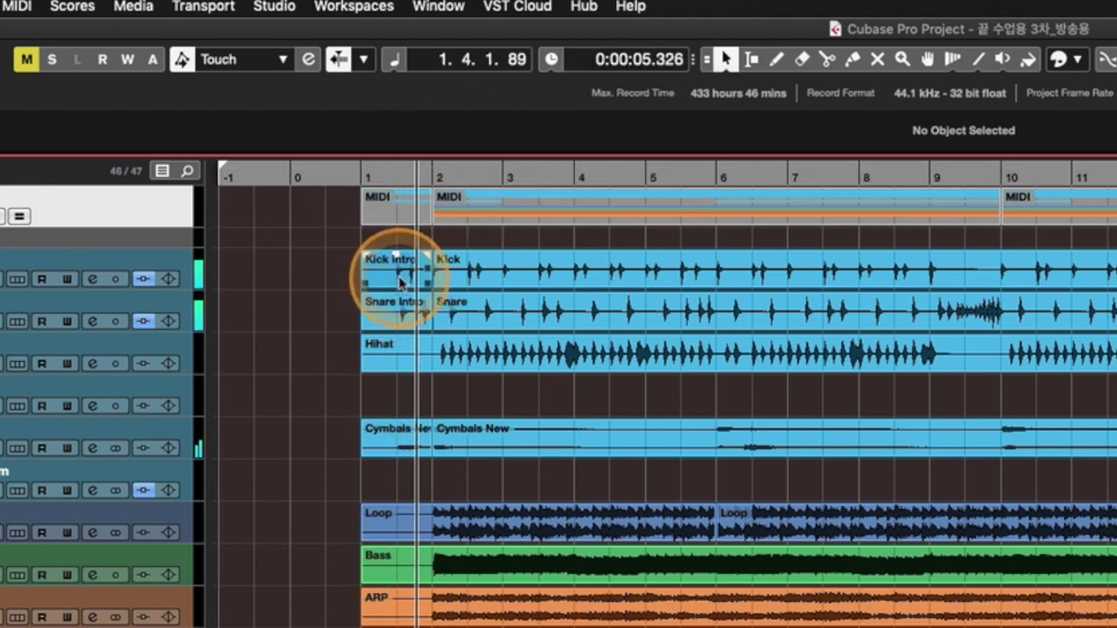
- Play the intro again from around bar 1 and place the project cursor at bar 1, beat 3 on the first kick hit
scroll(397, 281, up, 2)
scroll(397, 281, up, 3)
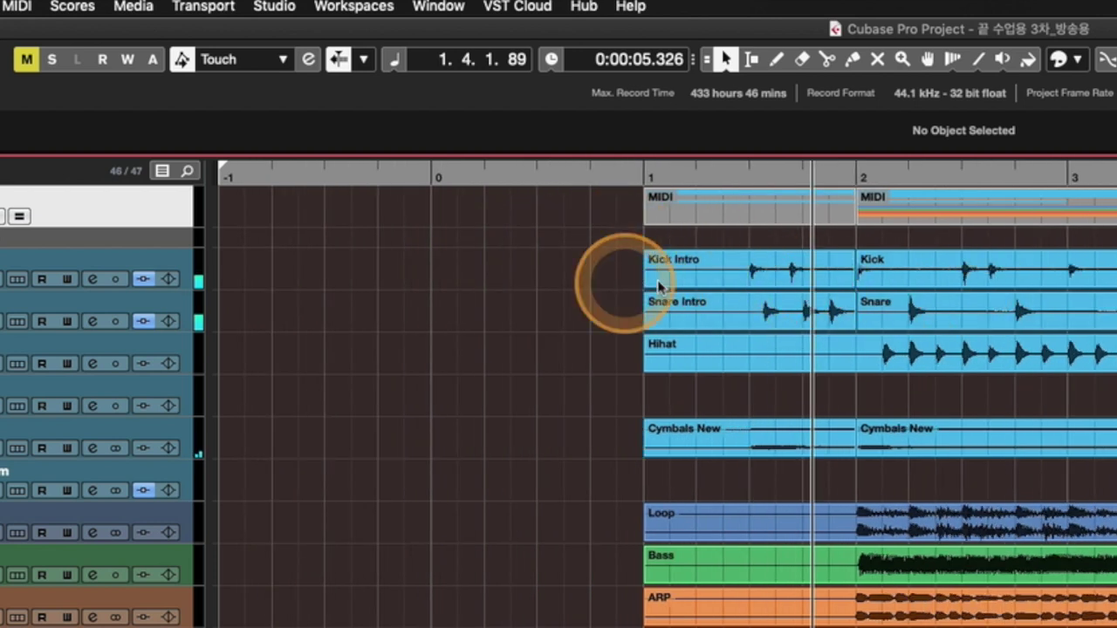
click(625, 171)
key(space)
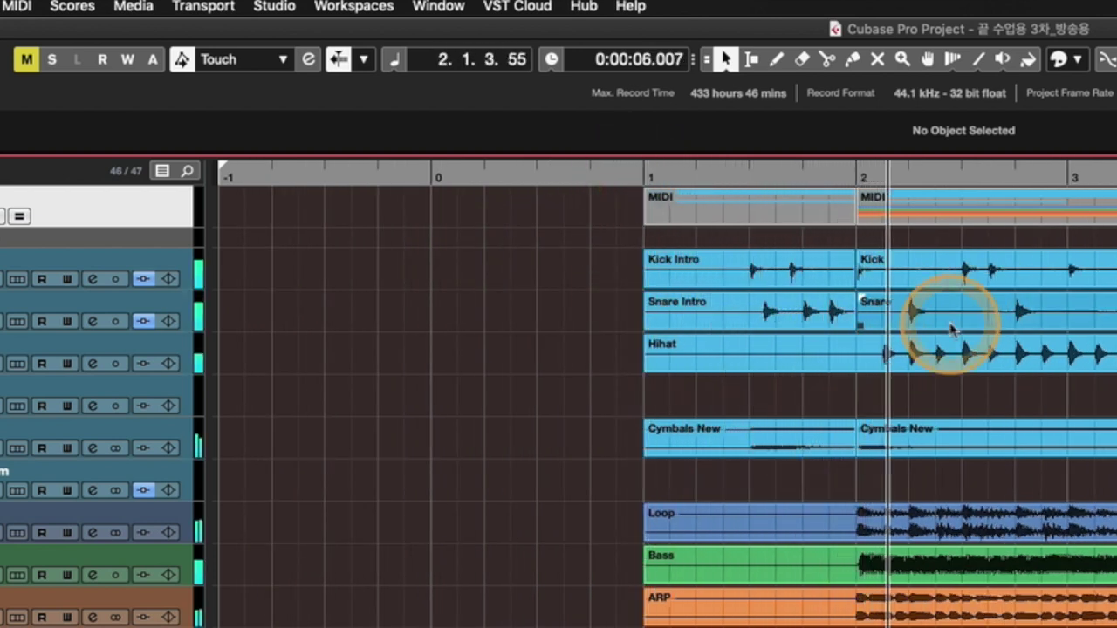
click(677, 222)
click(765, 344)
click(698, 202)
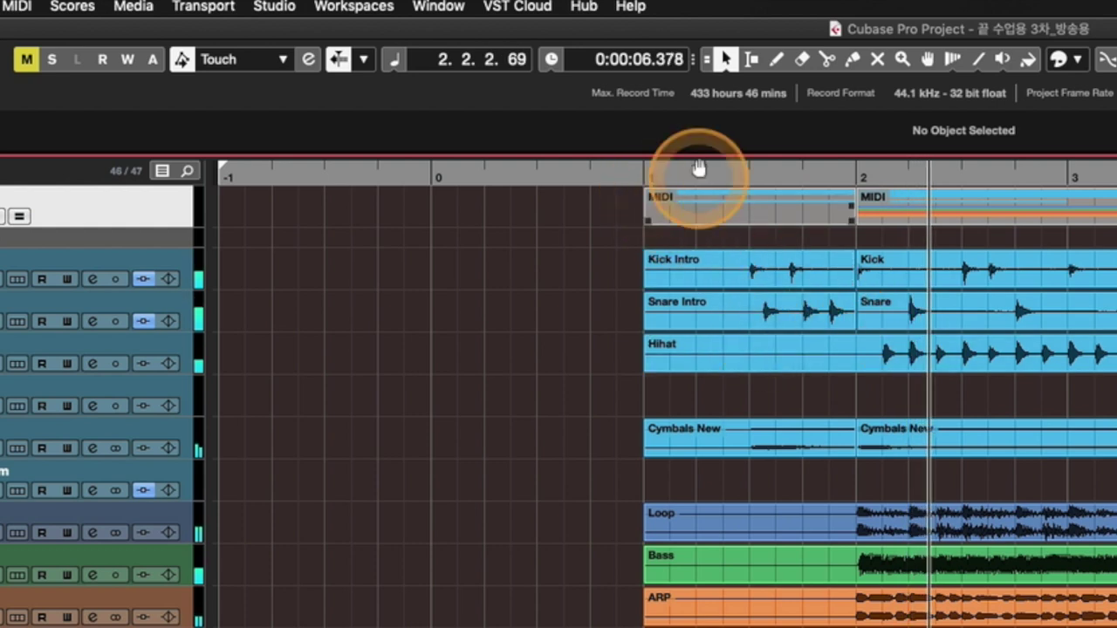
click(747, 173)
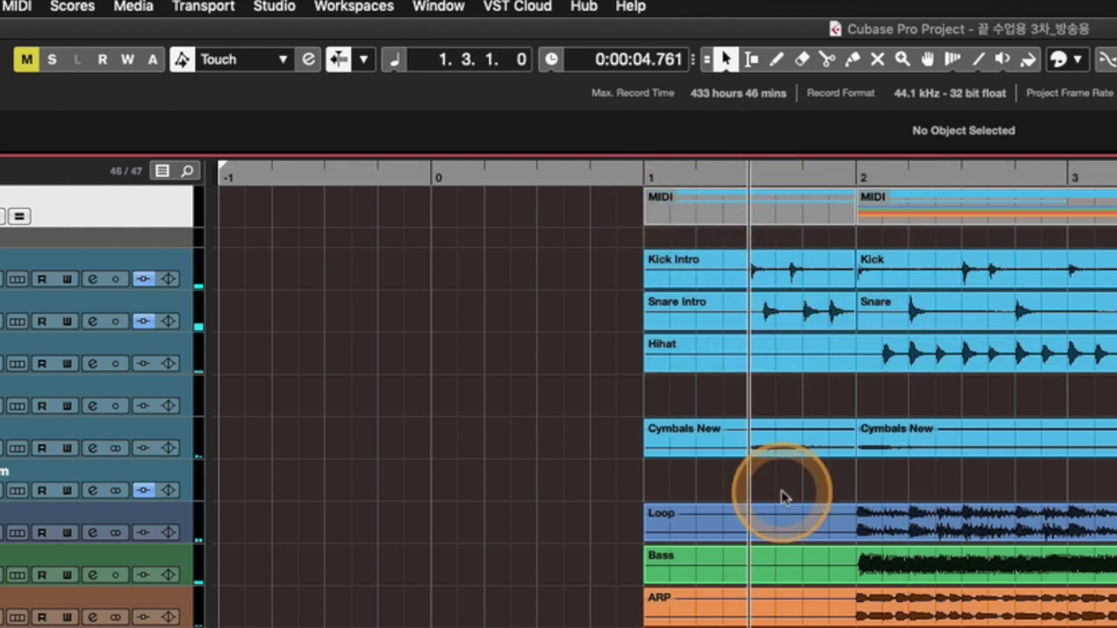
- Move the project cursor from the first kick hit back to the start of bar 1
click(748, 355)
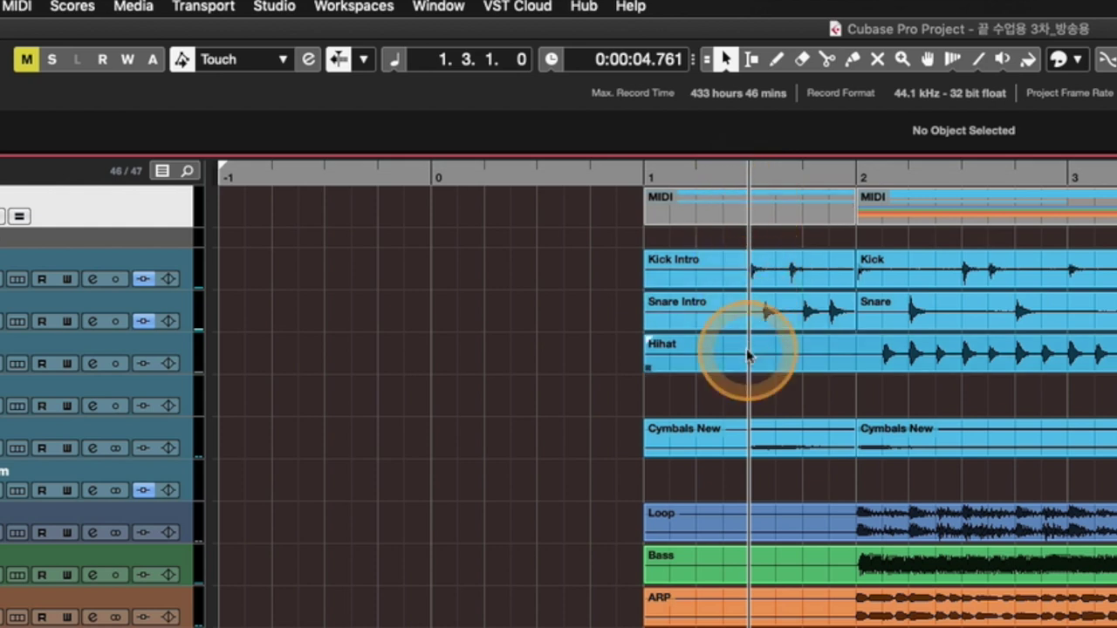
click(693, 214)
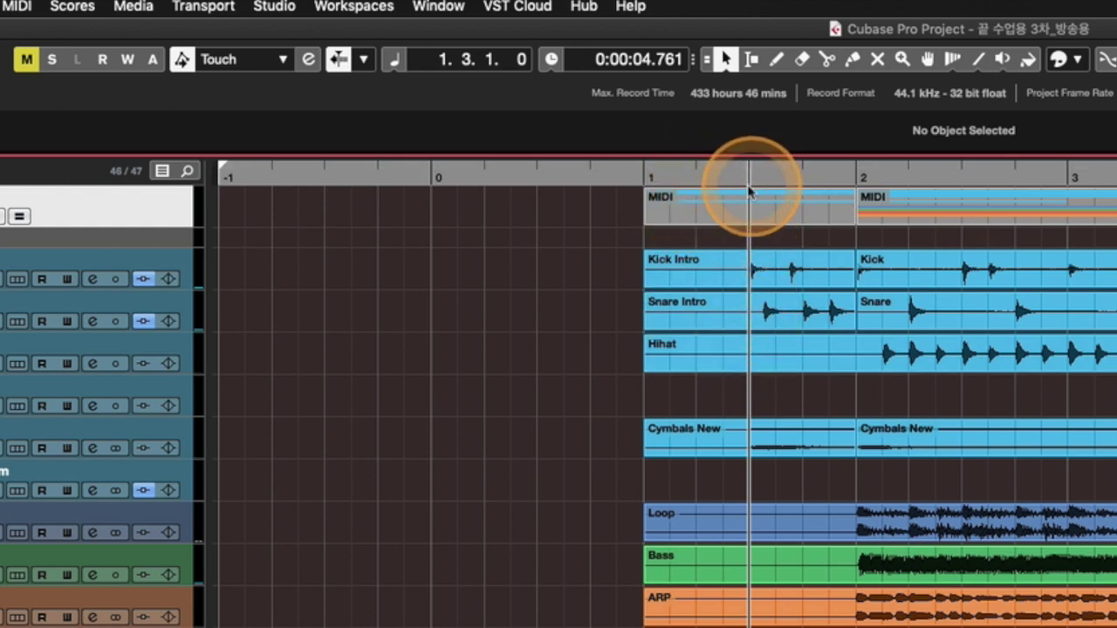
click(698, 170)
click(654, 175)
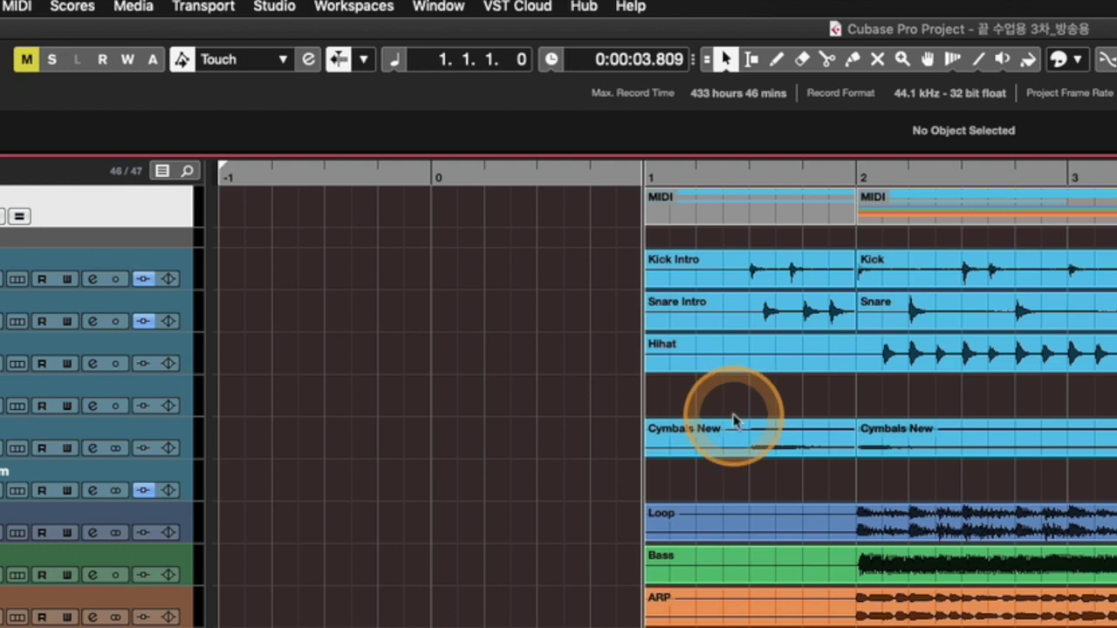
- Show the whole arrangement and place the project cursor at the song's end at bar 116 to read its time in seconds
key(g)
key(g)
key(g)
key(g)
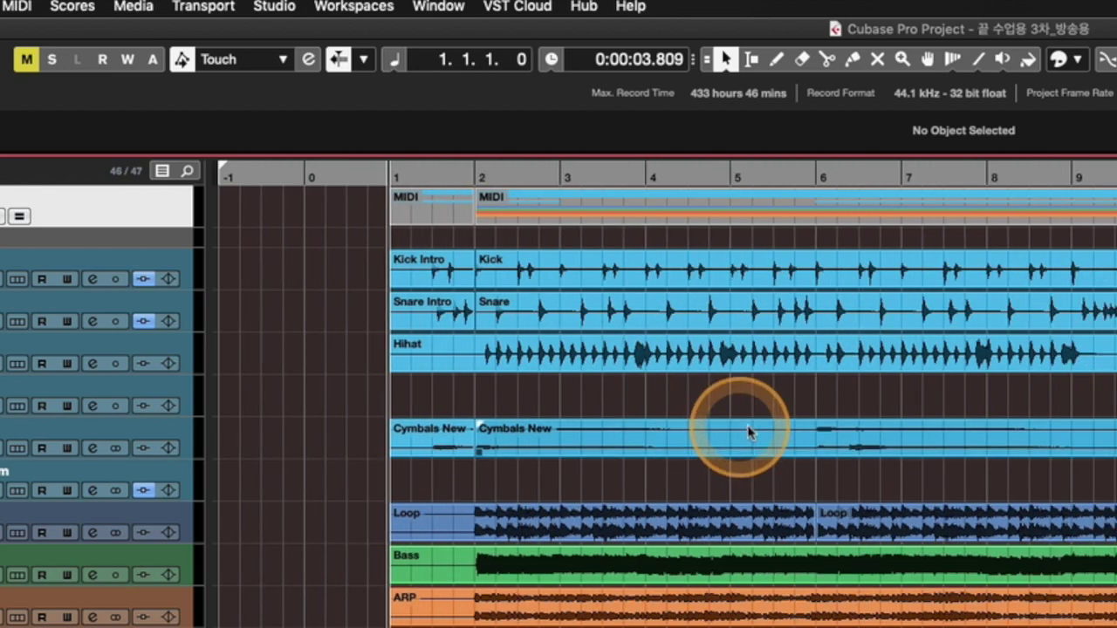
key(g)
key(g)
key(g)
key(g)
key(g)
key(g)
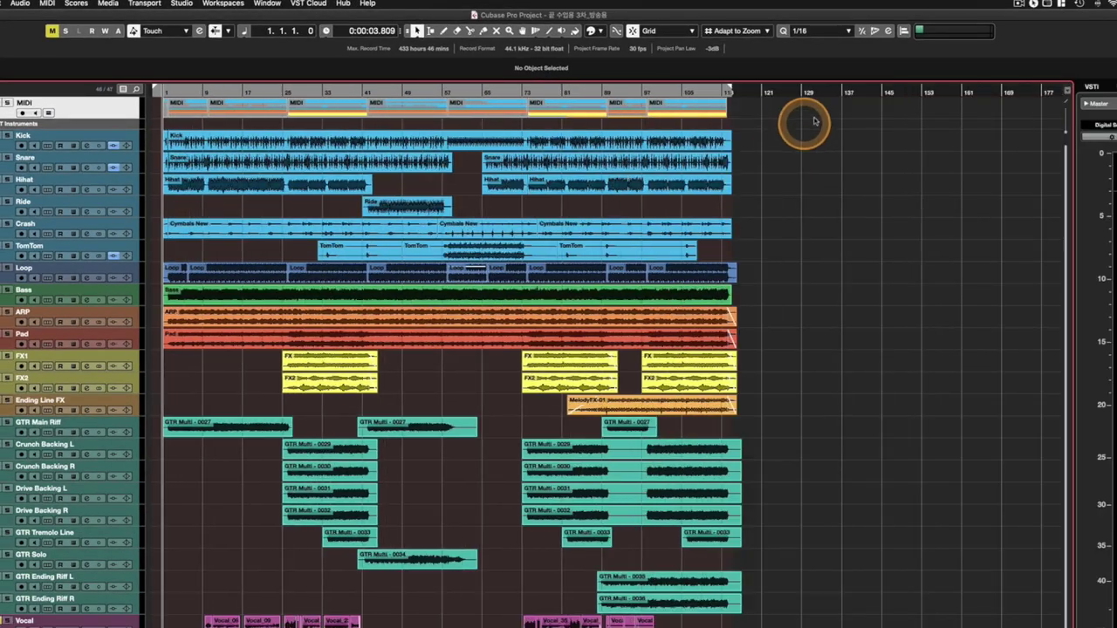
click(740, 93)
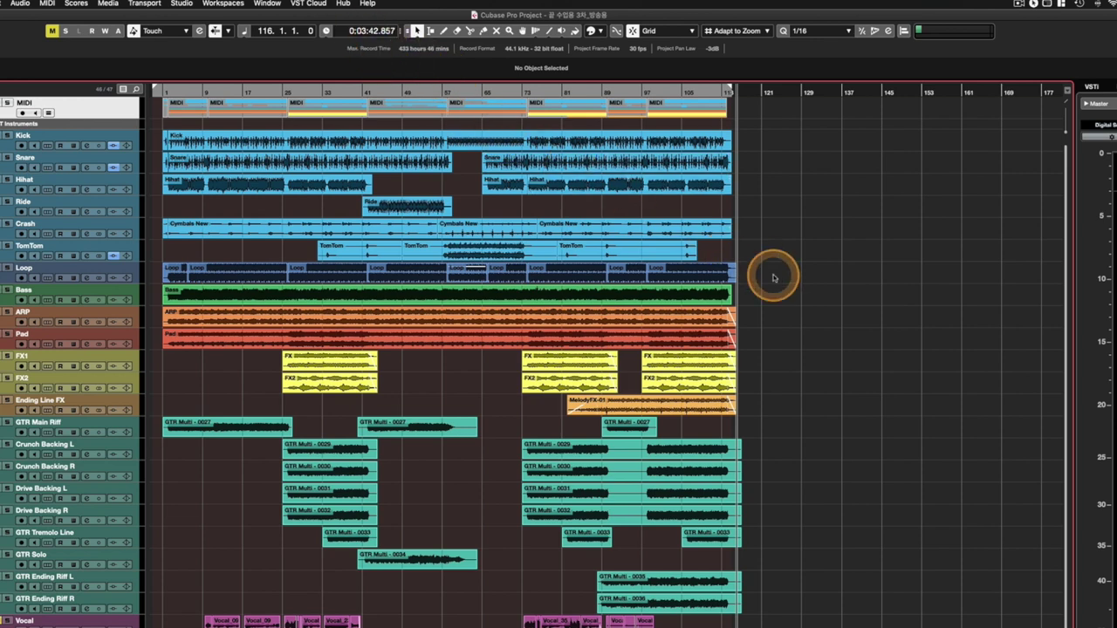
key(shift+f)
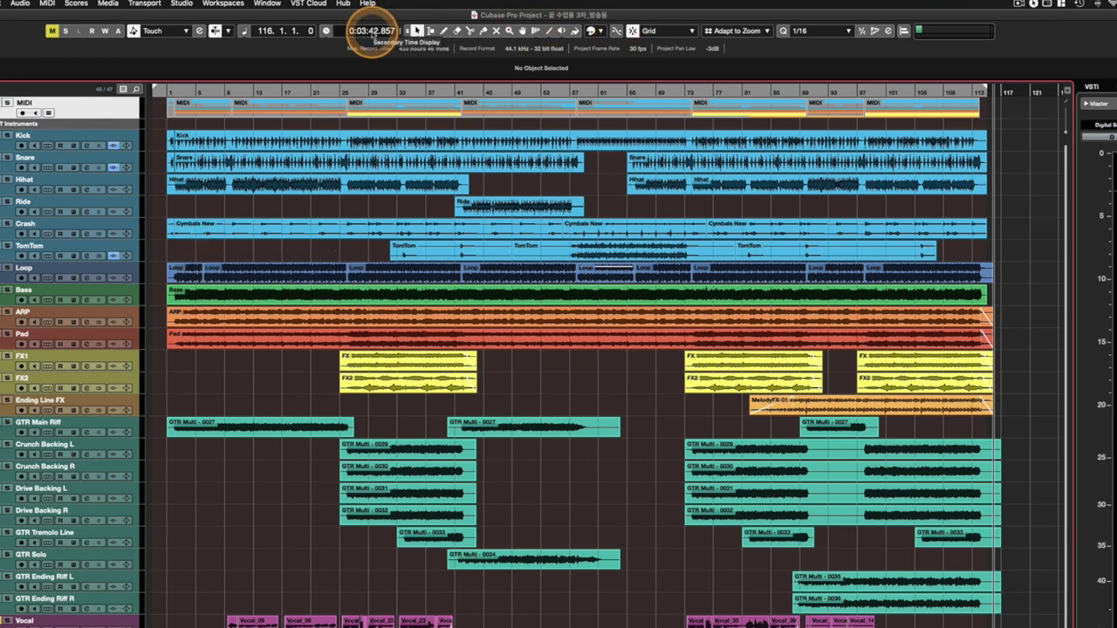
- Place the project cursor at bar 1, beat 3, play the intro briefly from there and return the cursor to that position
scroll(354, 332, down, 2)
scroll(349, 331, up, 4)
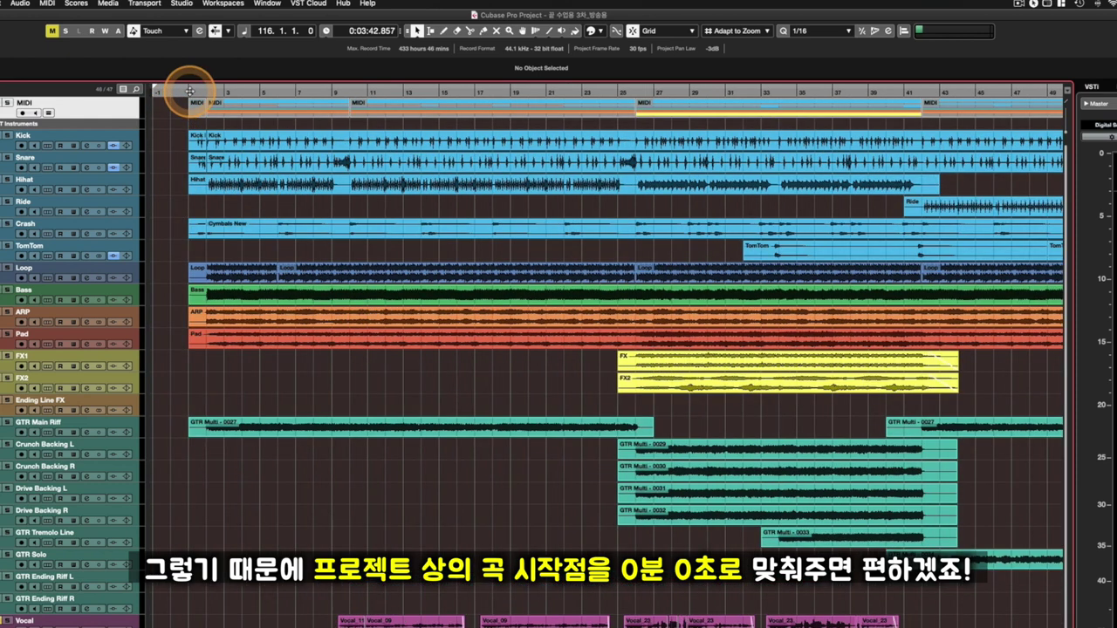
scroll(319, 434, up, 3)
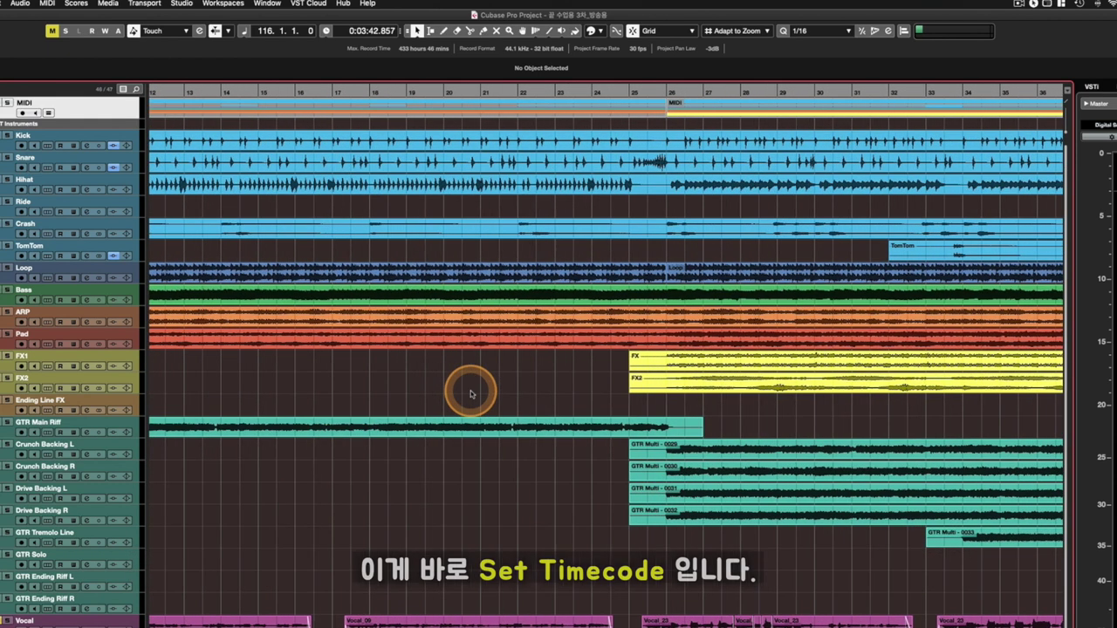
scroll(454, 391, down, 1)
scroll(427, 391, up, 4)
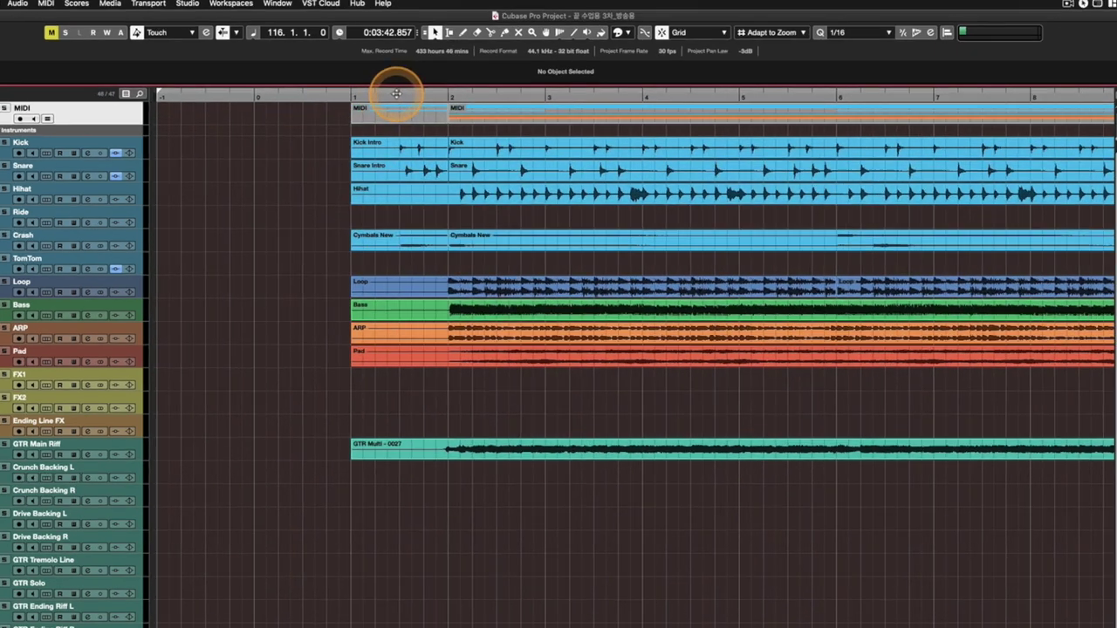
click(382, 91)
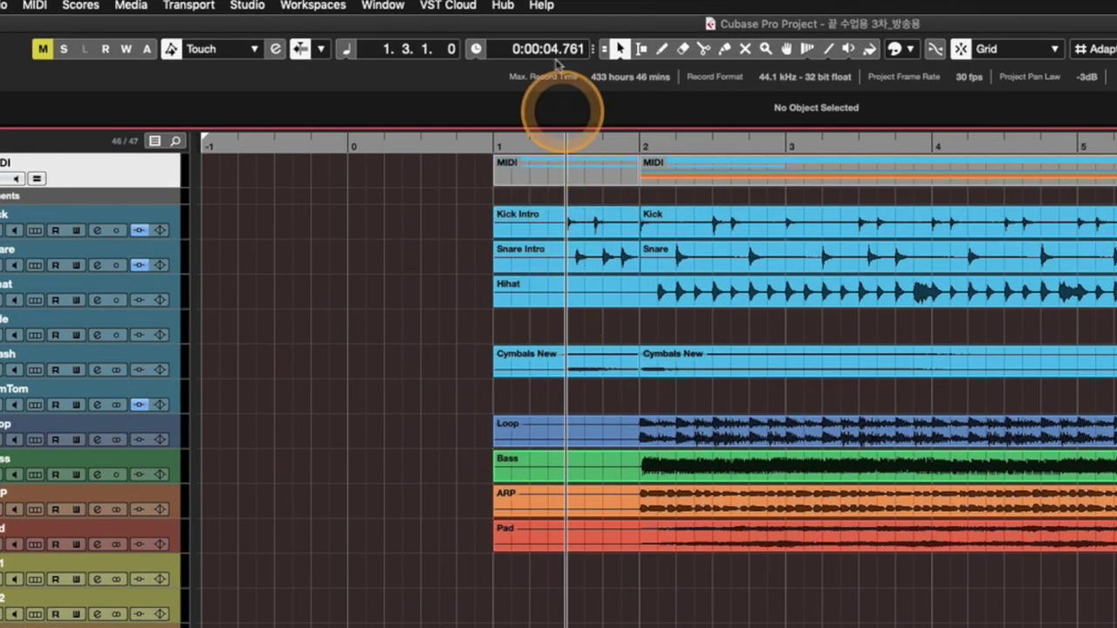
key(space)
key(space)
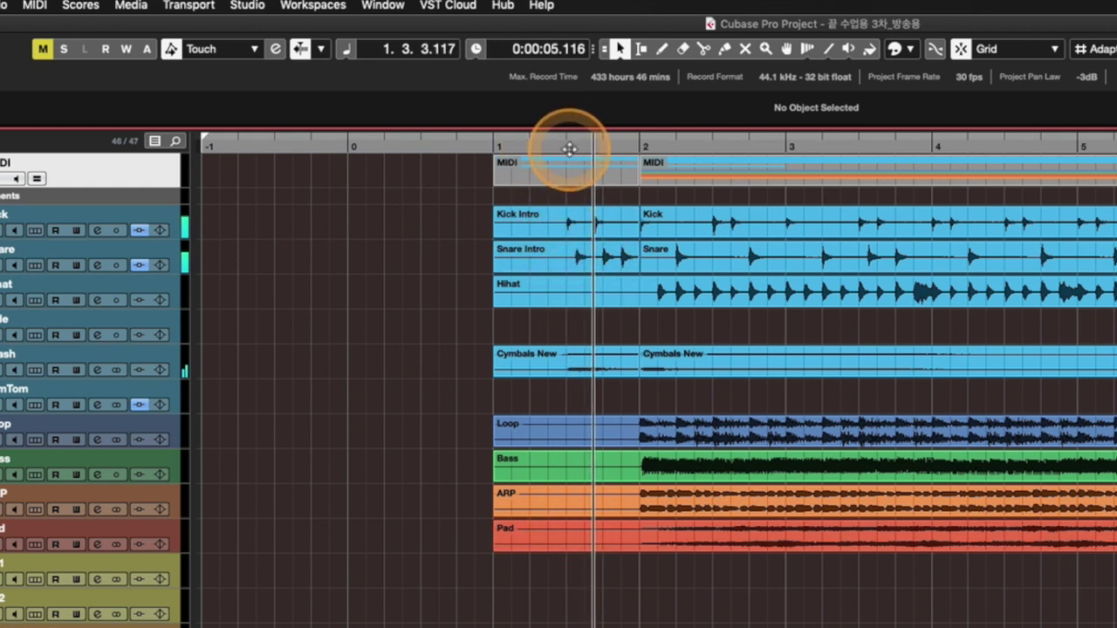
click(568, 148)
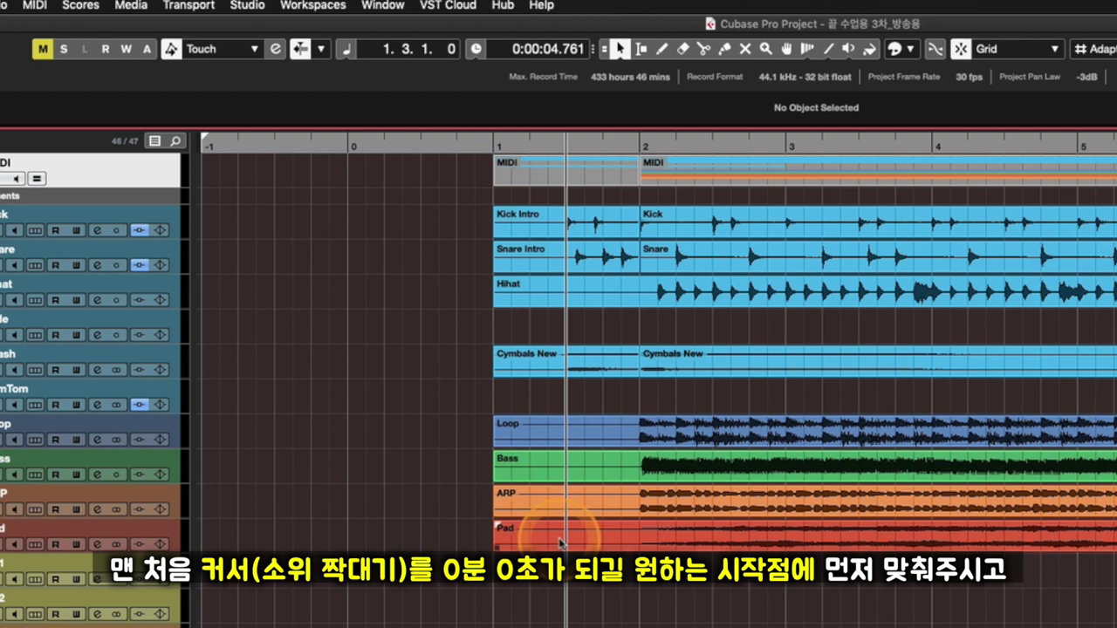
- Open the large Time Display in seconds, make it smaller and place it over the lower tracks below the drum events
click(247, 9)
mouse_move(410, 228)
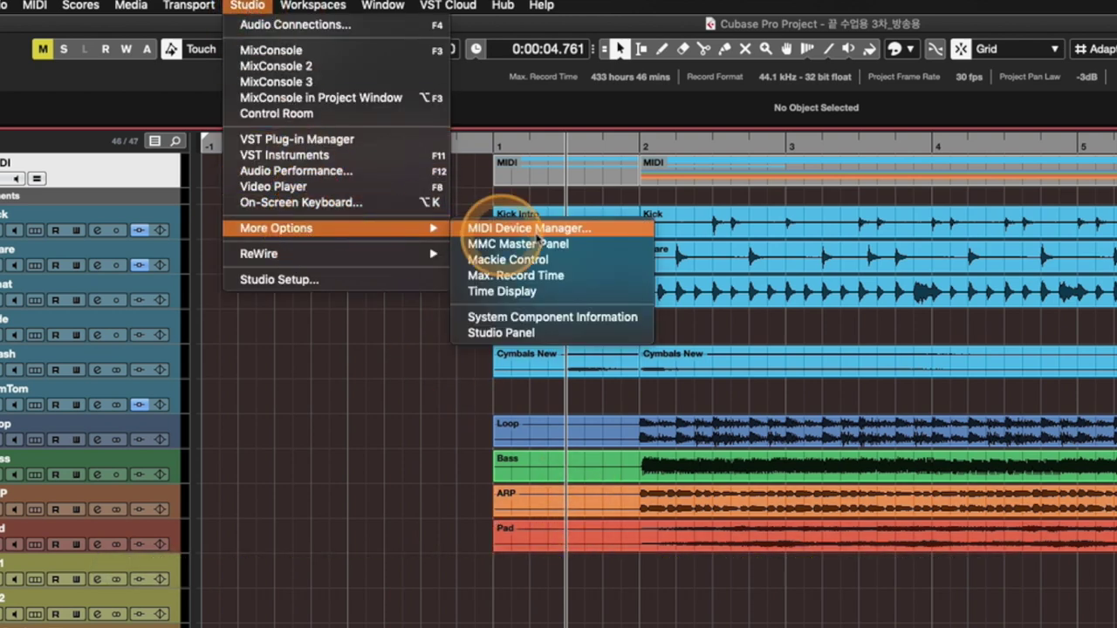
click(503, 291)
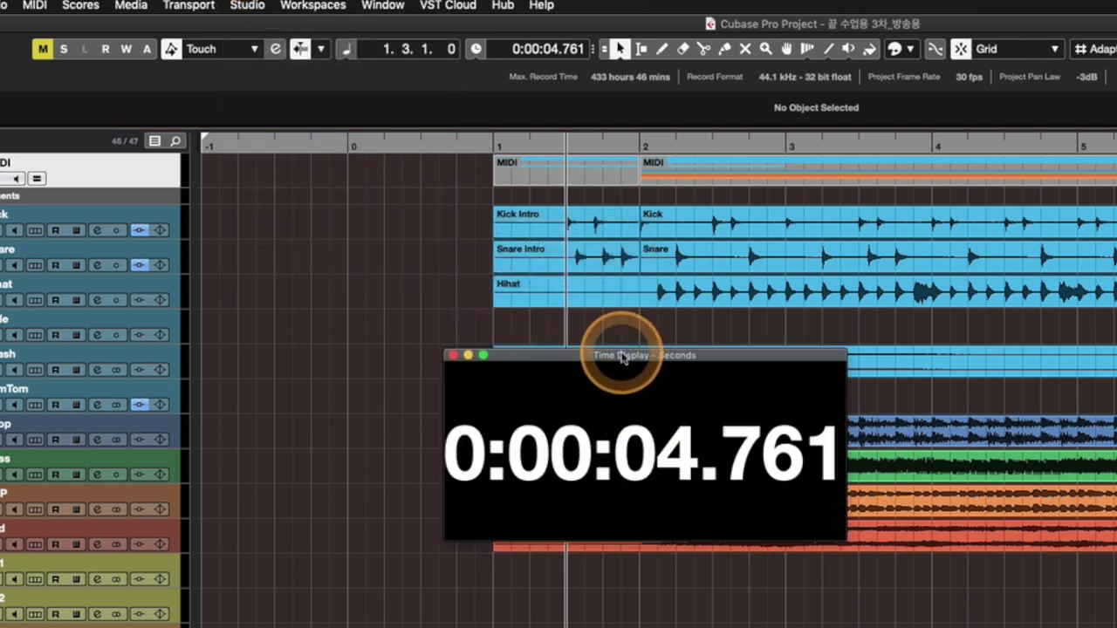
drag(622, 358, 551, 393)
drag(770, 588, 703, 516)
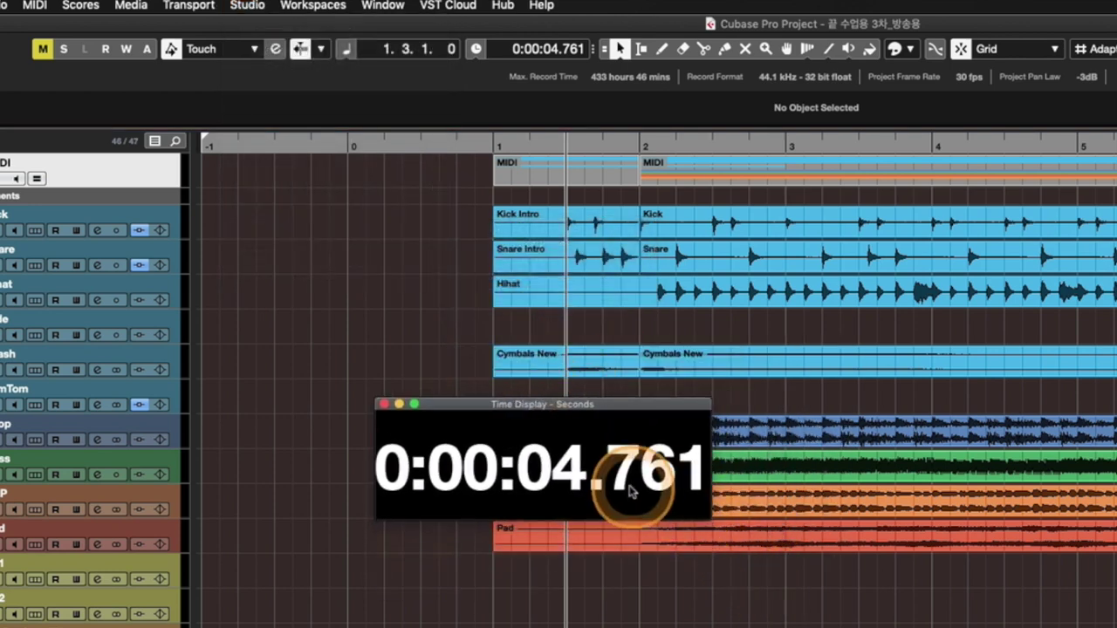
drag(581, 404, 579, 444)
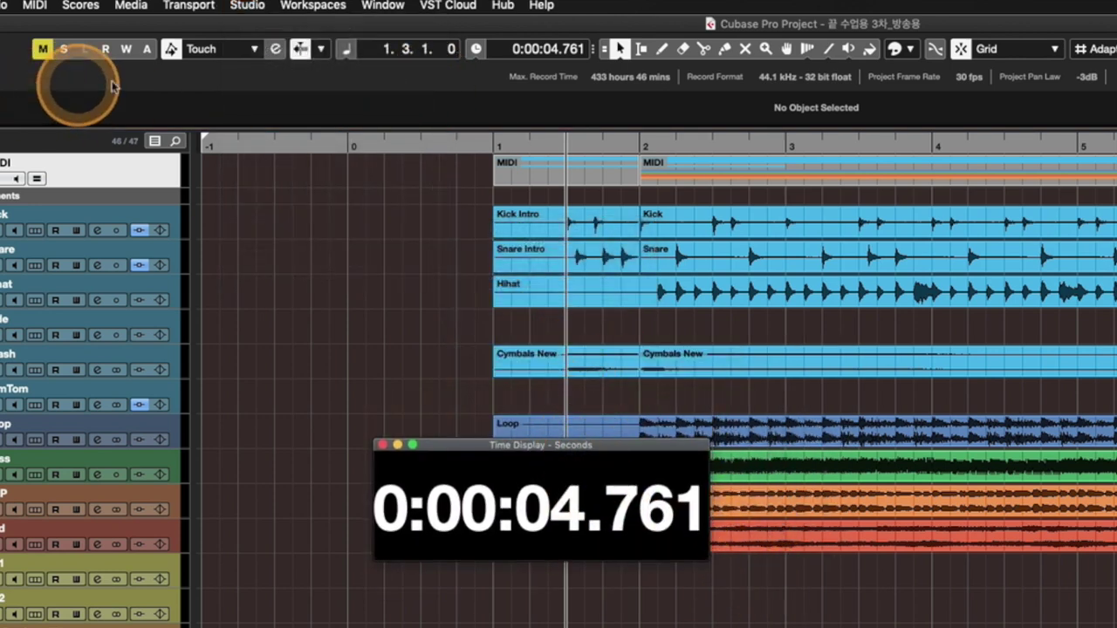
click(548, 159)
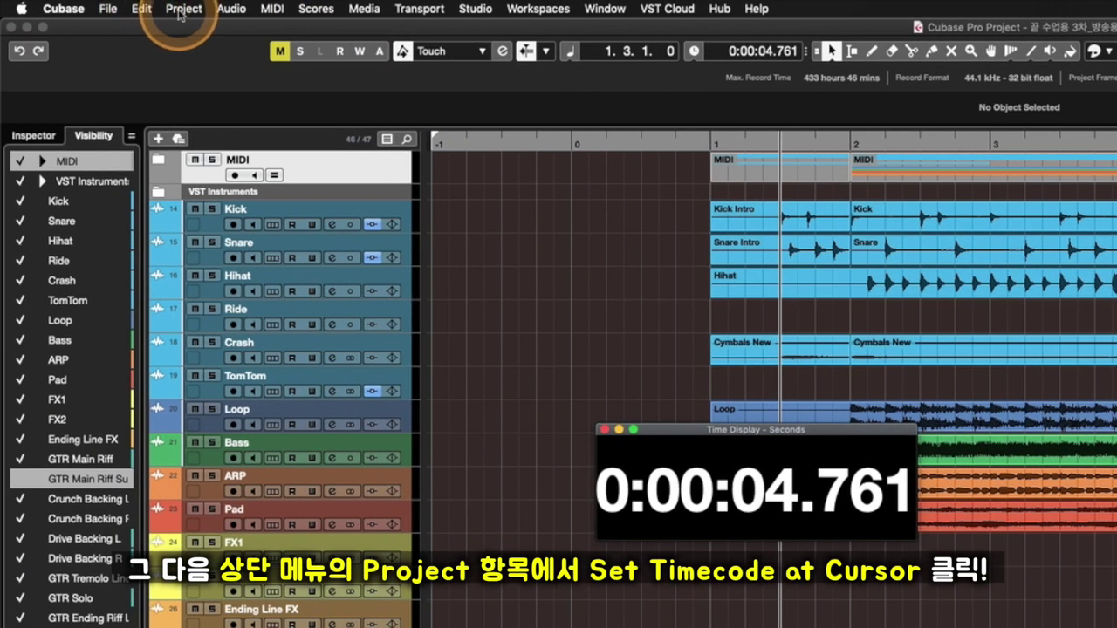
- Set the timecode at the cursor to 00:00:00:00 and decline keeping the project content at its timecode positions
click(182, 11)
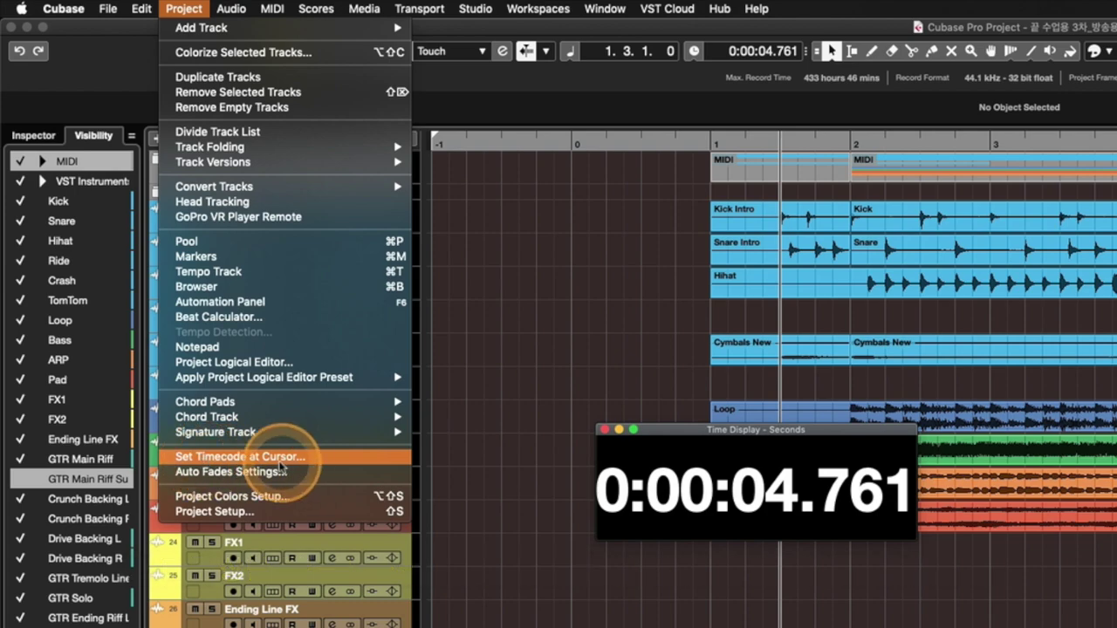
click(197, 462)
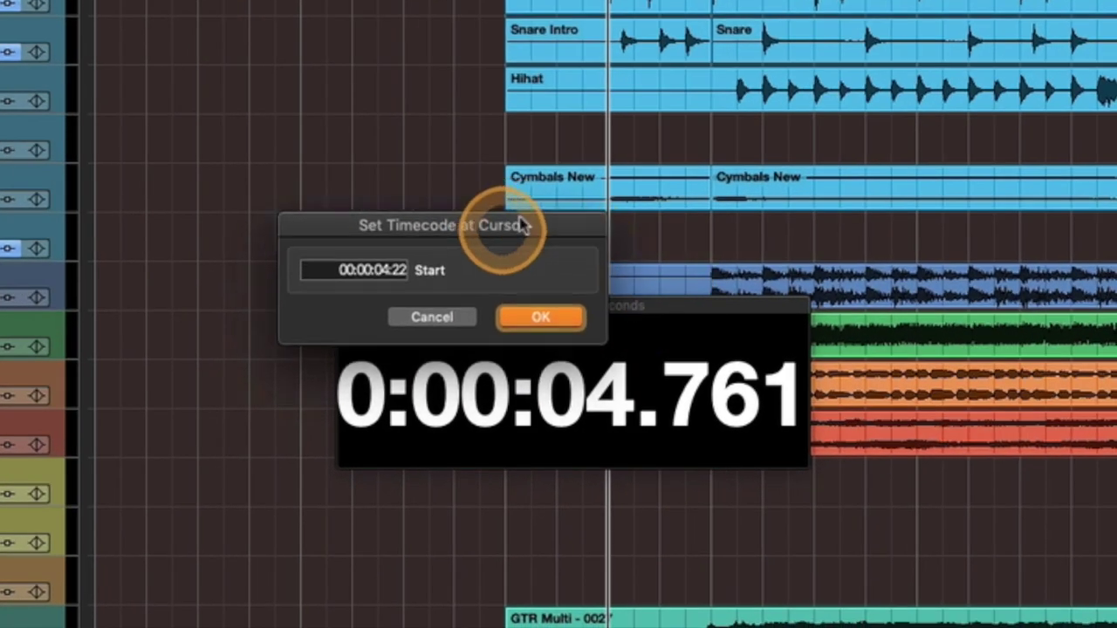
drag(521, 226, 643, 144)
click(484, 189)
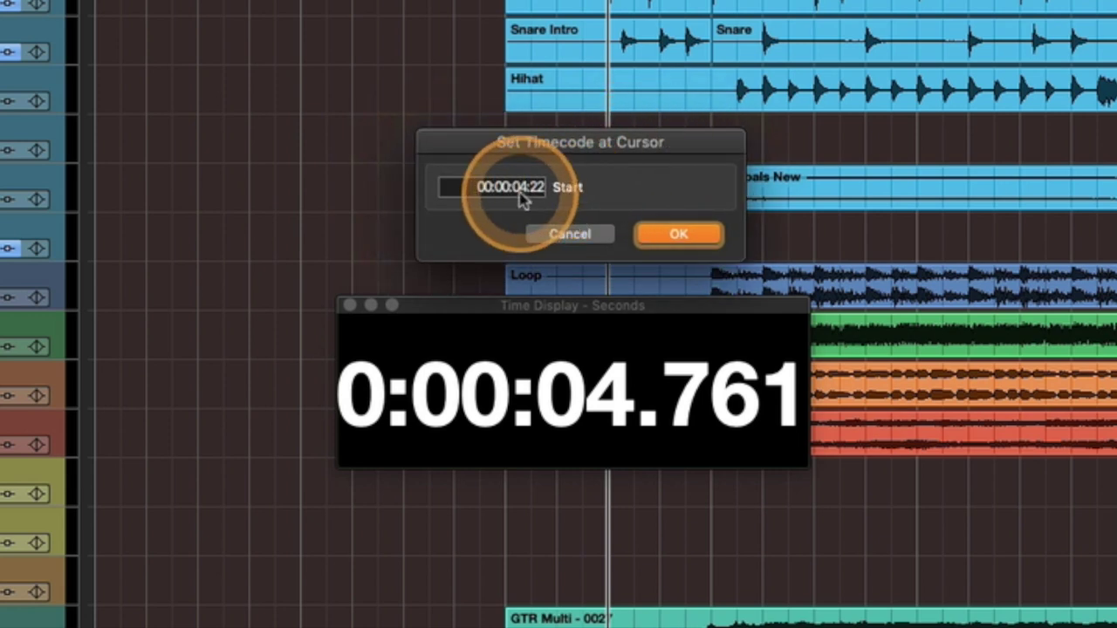
drag(521, 199, 523, 171)
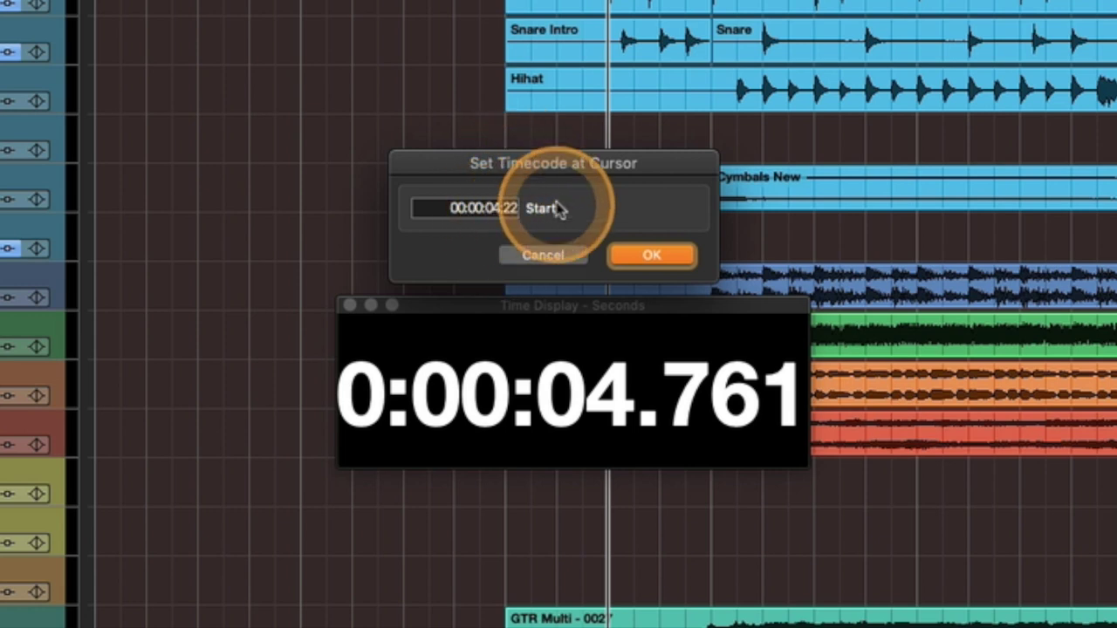
click(498, 214)
text(0)
key(Tab)
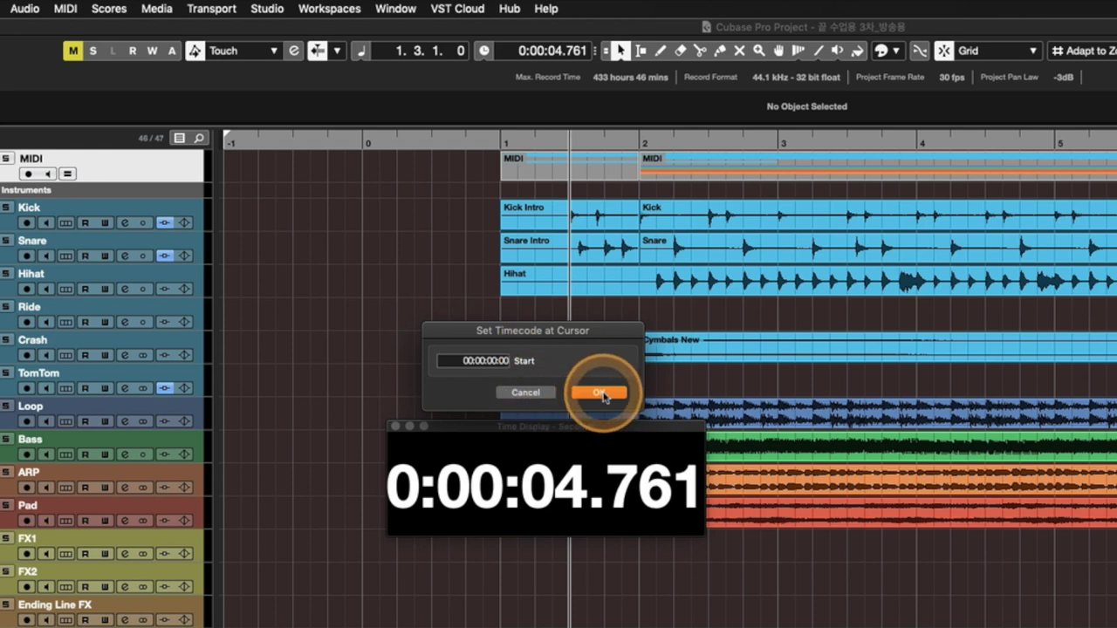
click(606, 398)
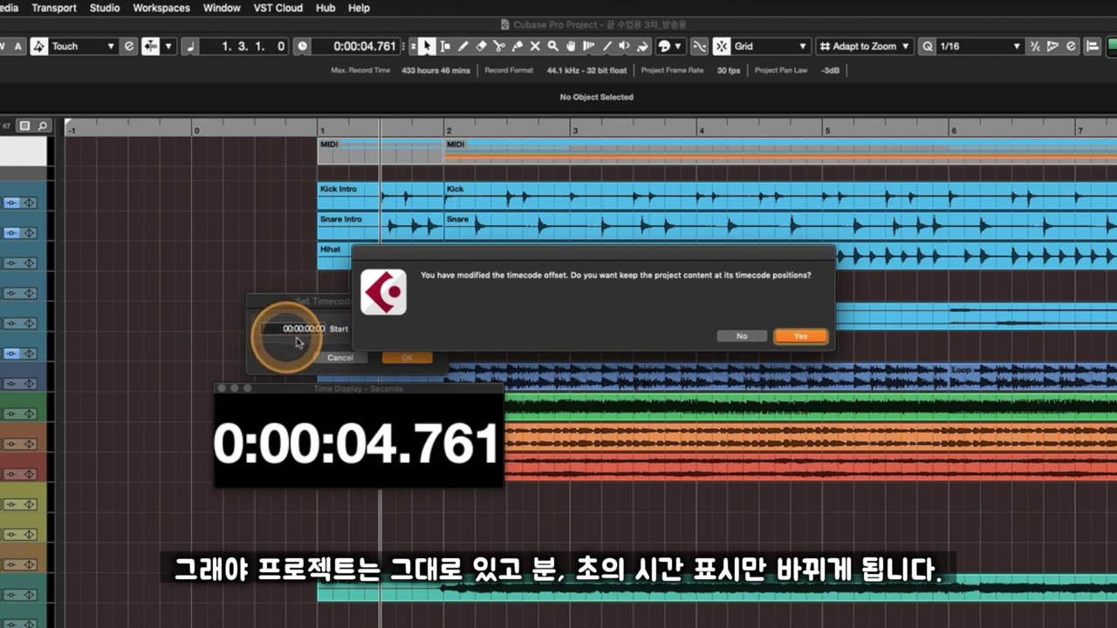
click(737, 337)
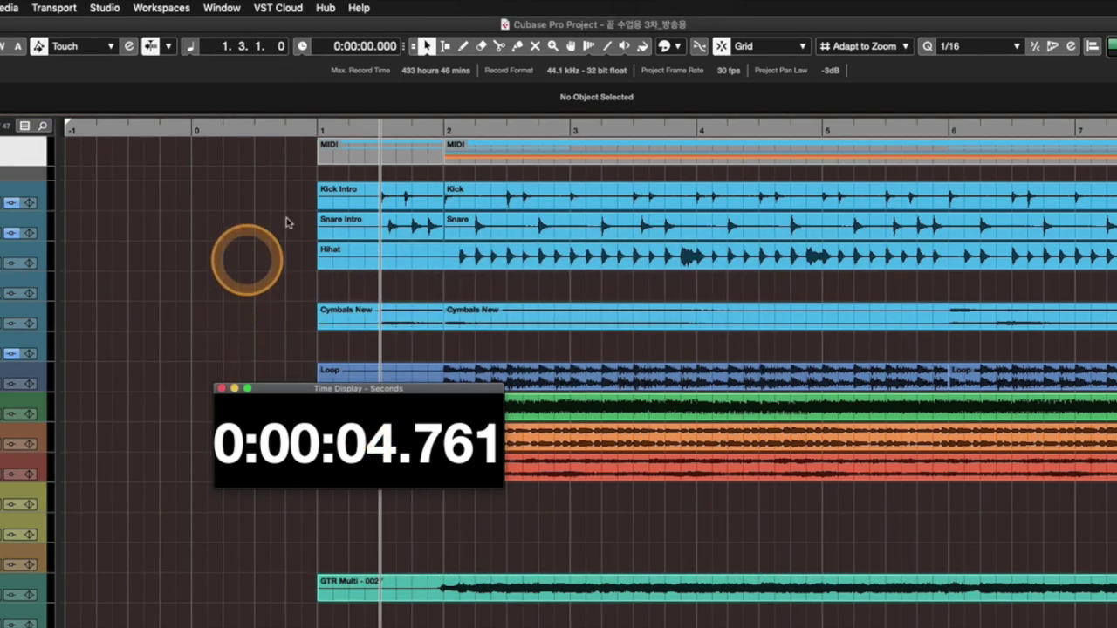
- Place the project cursor at bar 1, bar 1 beat 3 and bar -1 beat 4 to check the times around the new zero point
click(316, 128)
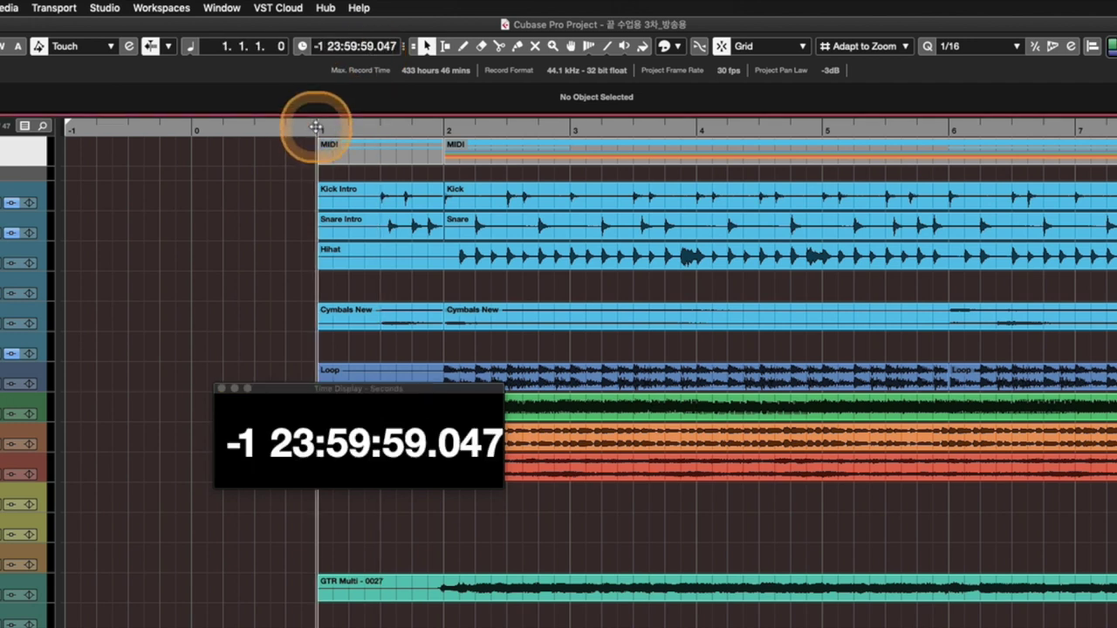
click(380, 127)
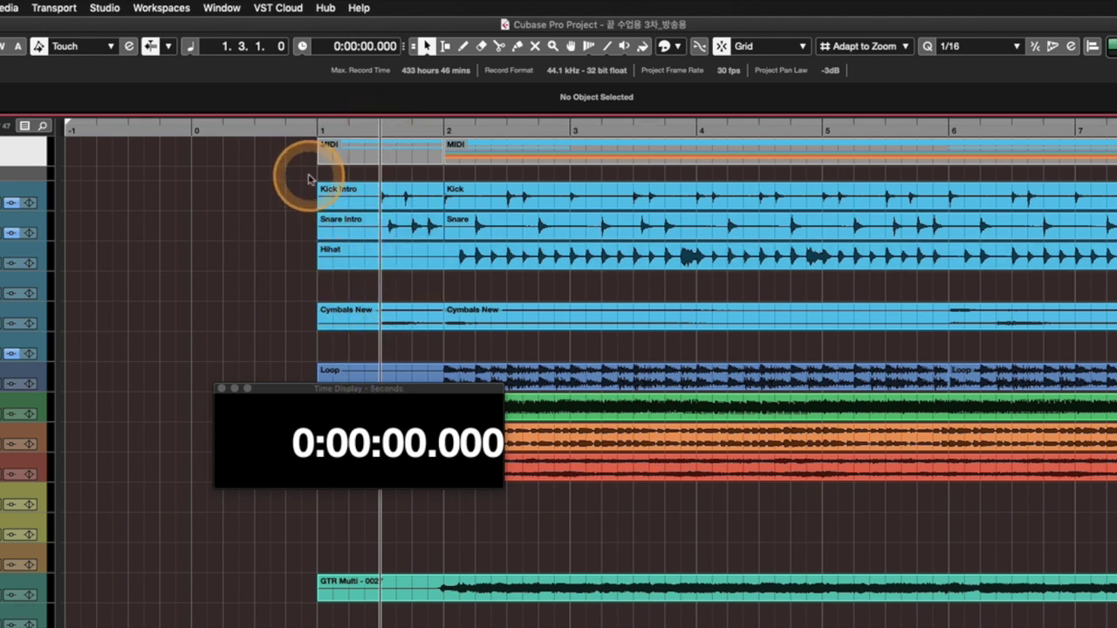
drag(262, 125, 157, 129)
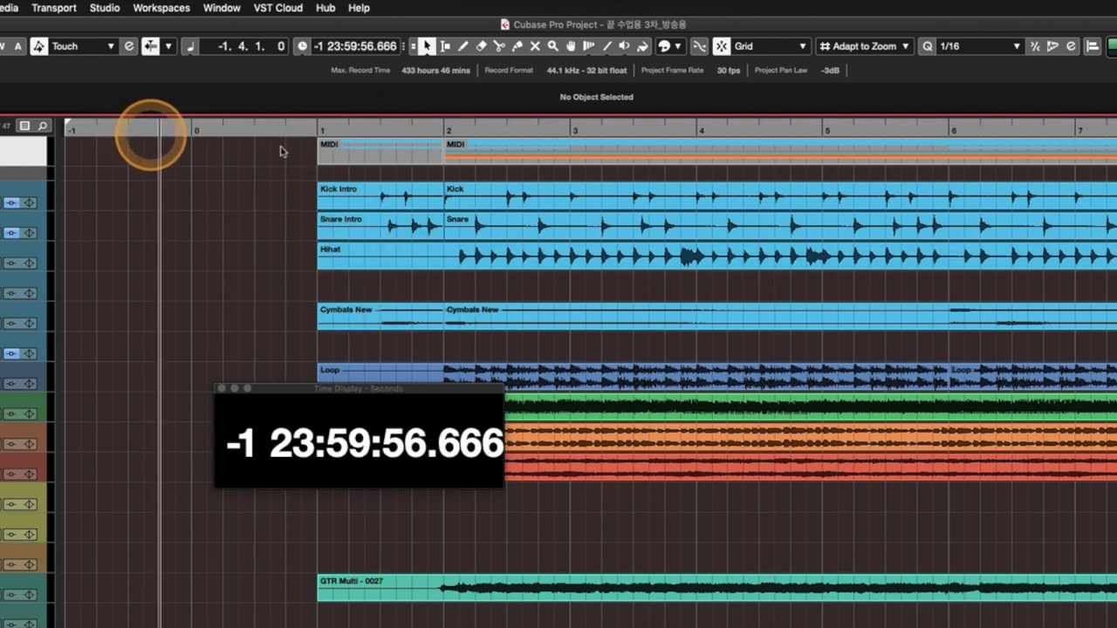
- Play the song from around bar 1 past the new zero point and stop during bar 2
click(312, 130)
key(space)
click(485, 197)
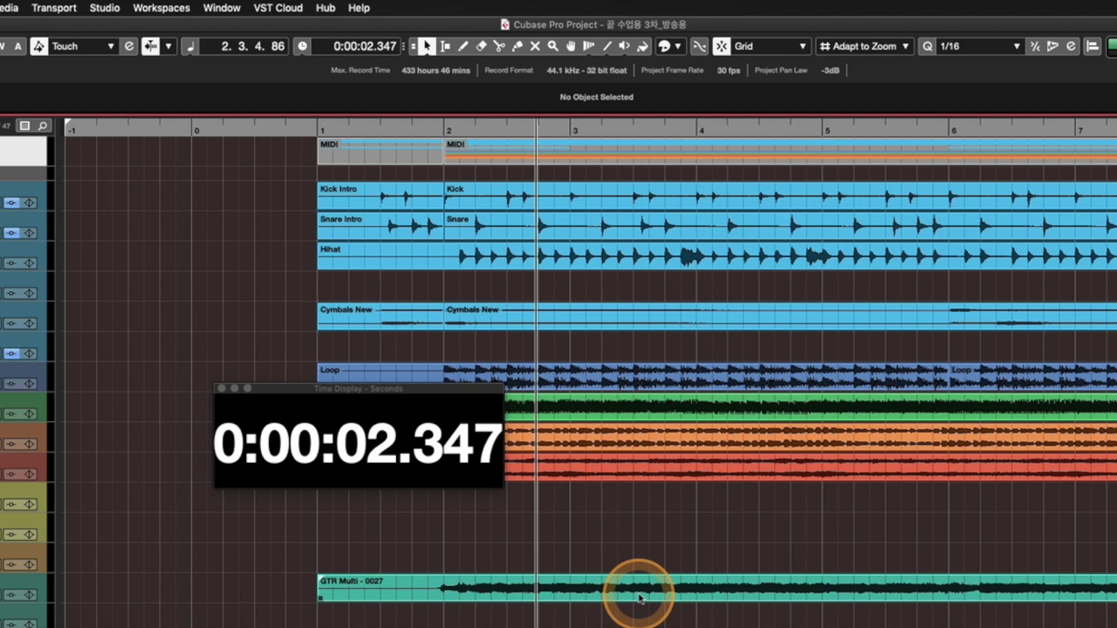
- Return the project cursor to bar 1, beat 3 and move the left locator to the same position
scroll(640, 599, right, 3)
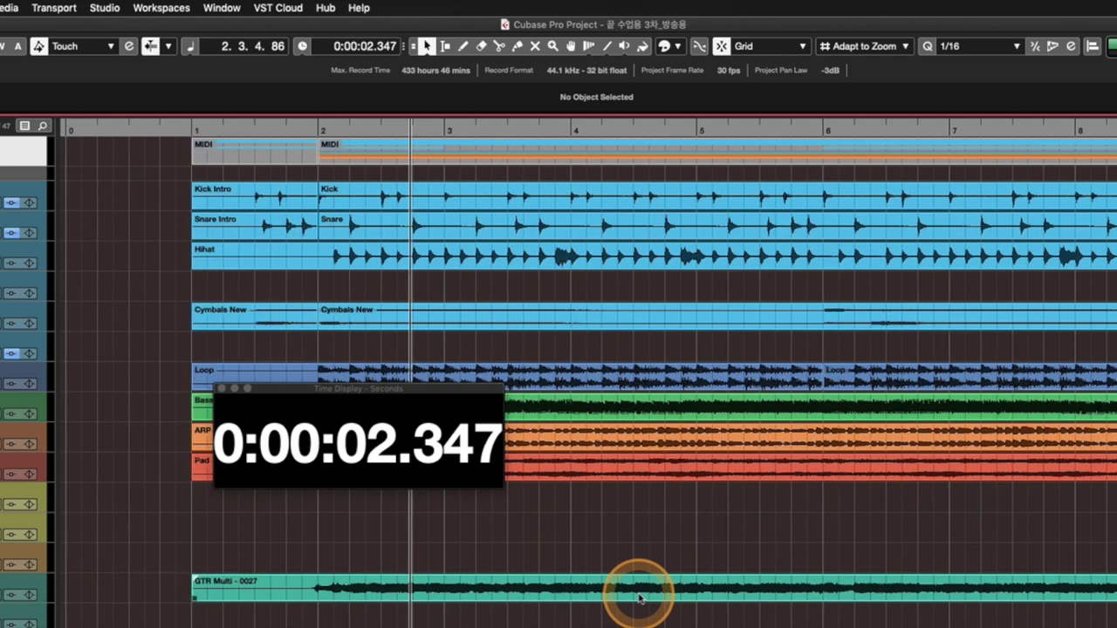
scroll(358, 532, left, 3)
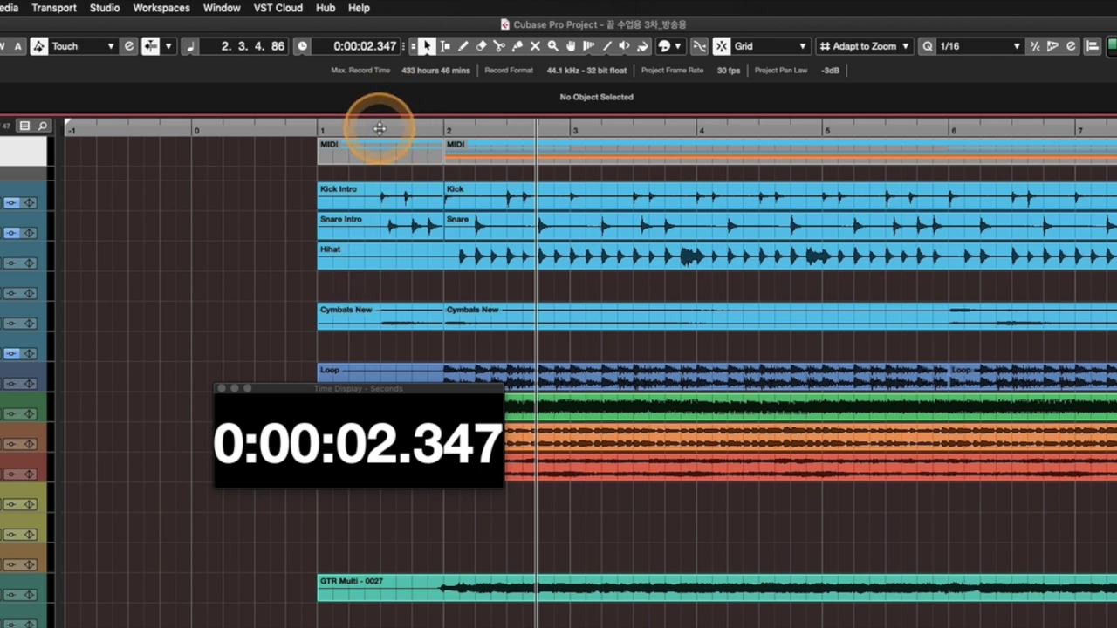
key(space)
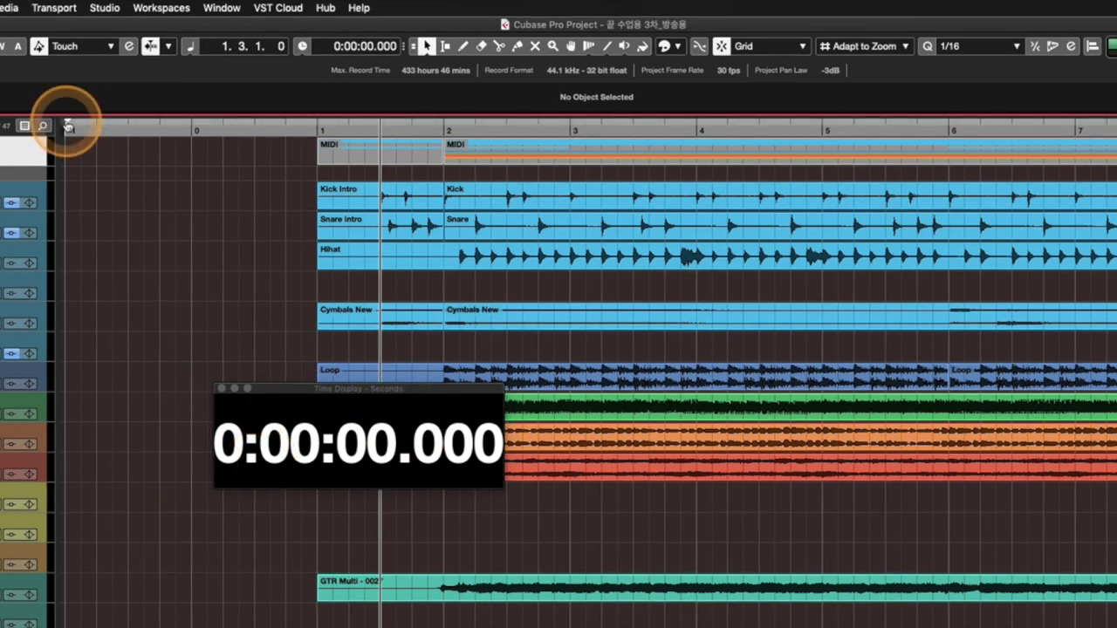
drag(68, 126, 380, 136)
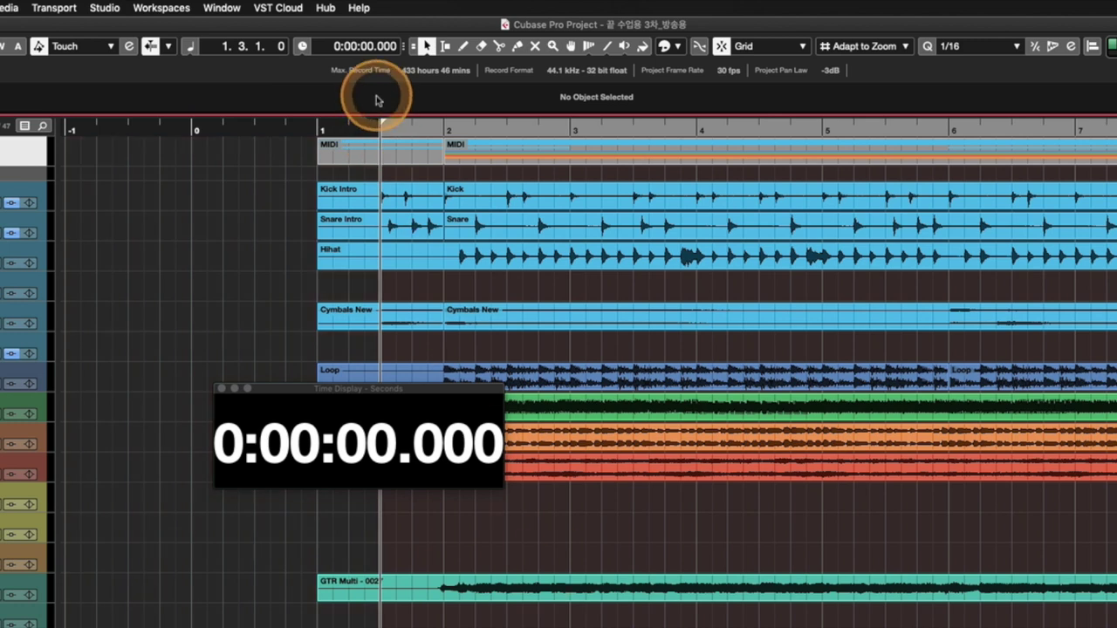